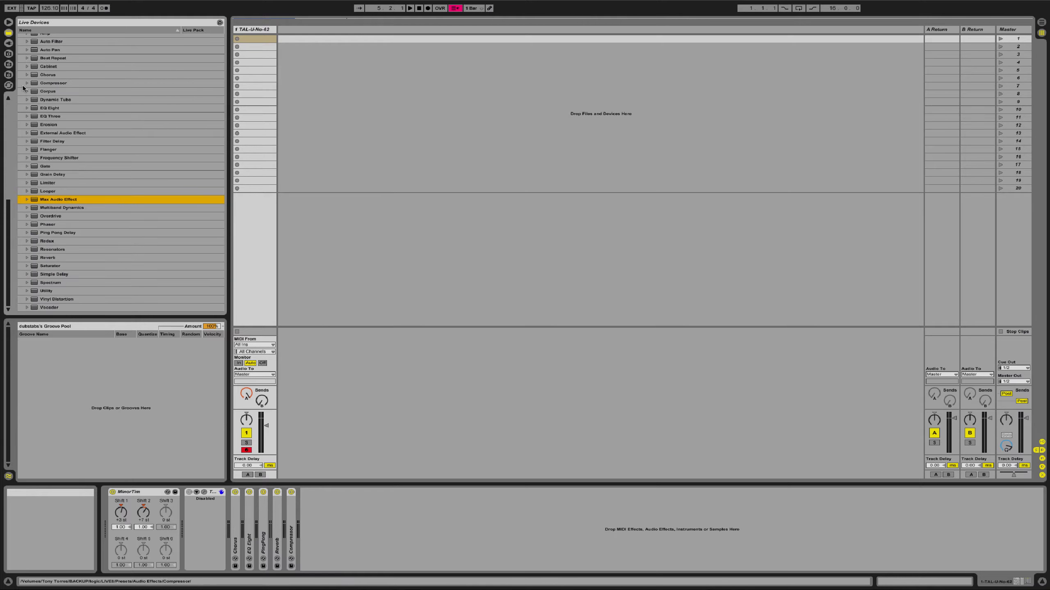
Replace the TAL-U-No-62 instrument on the first track with Operator from the Live devices list
click(8, 33)
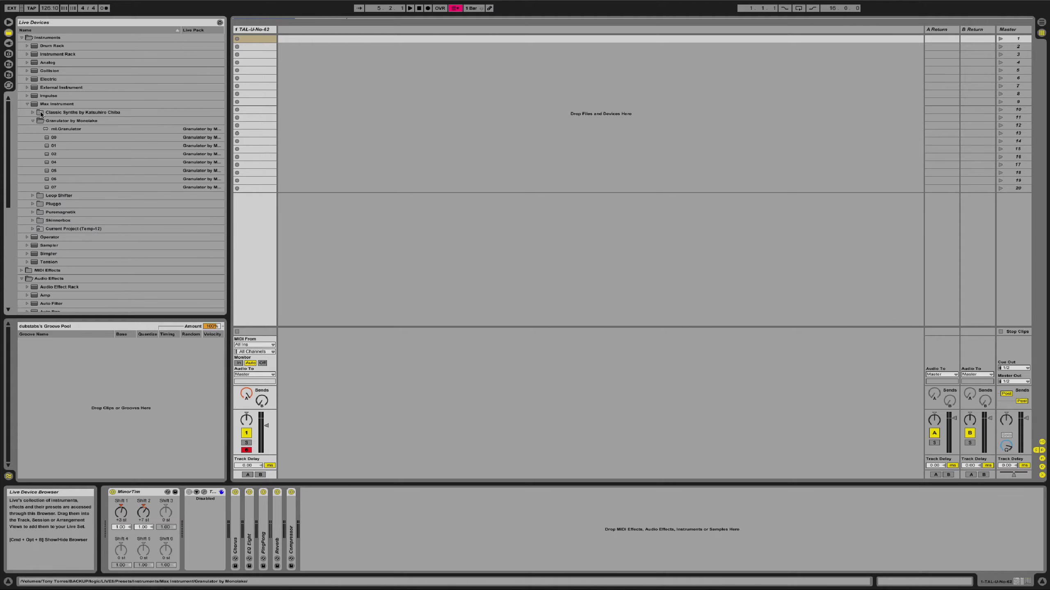
click(28, 104)
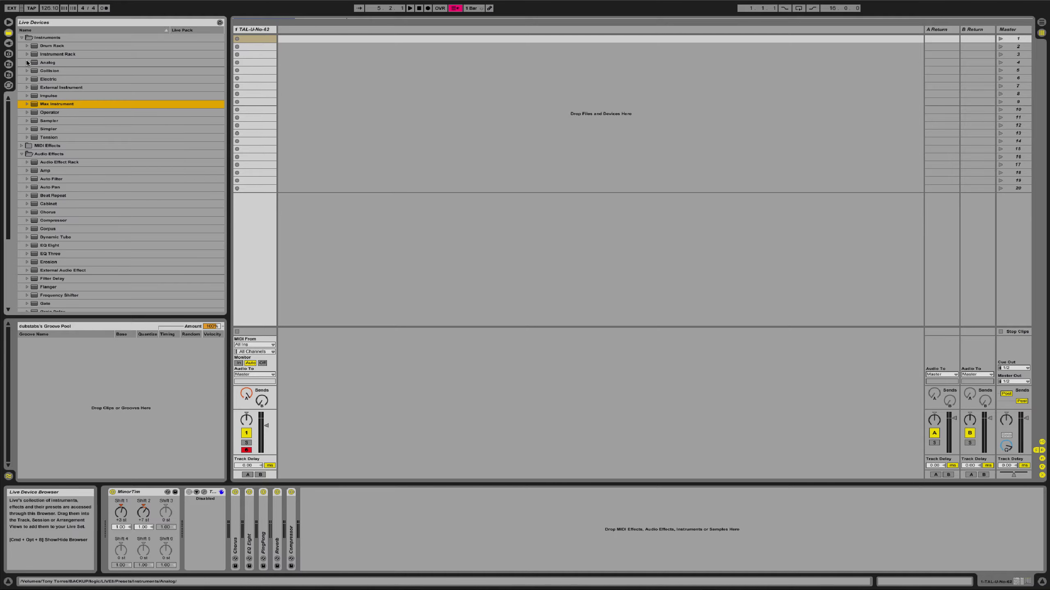
click(37, 112)
key(Return)
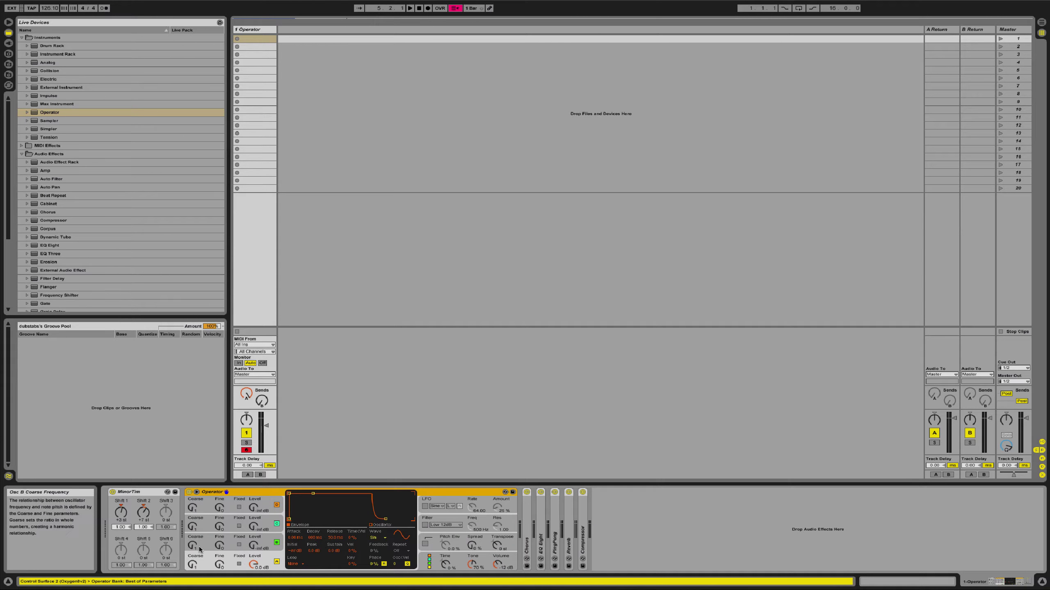
Set Operator's oscillator B coarse tuning to 0.5, raise its level to about -11 dB and switch off oscillators C and D
drag(192, 545, 253, 542)
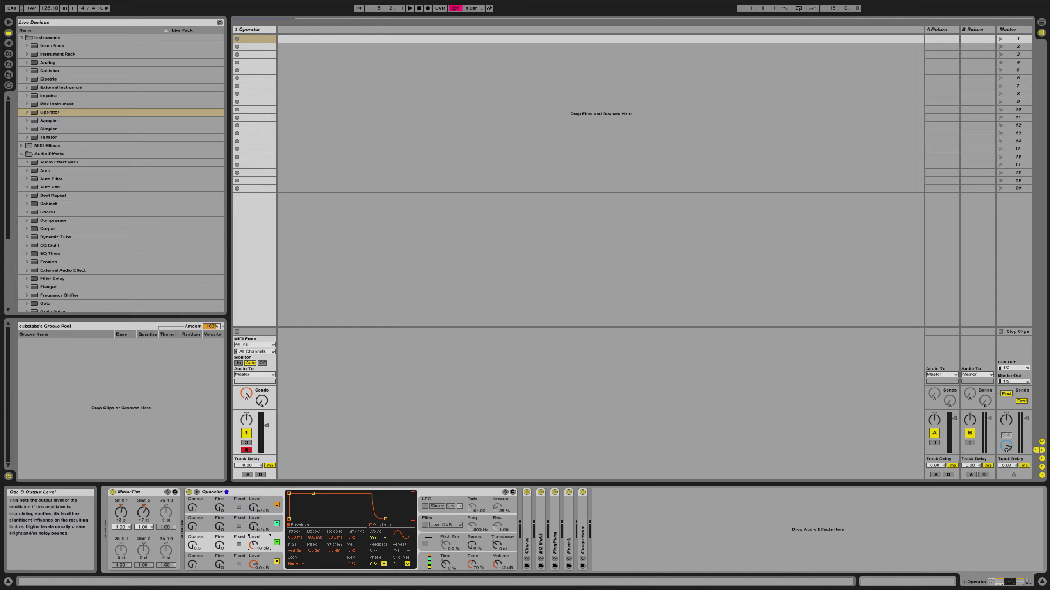
click(276, 505)
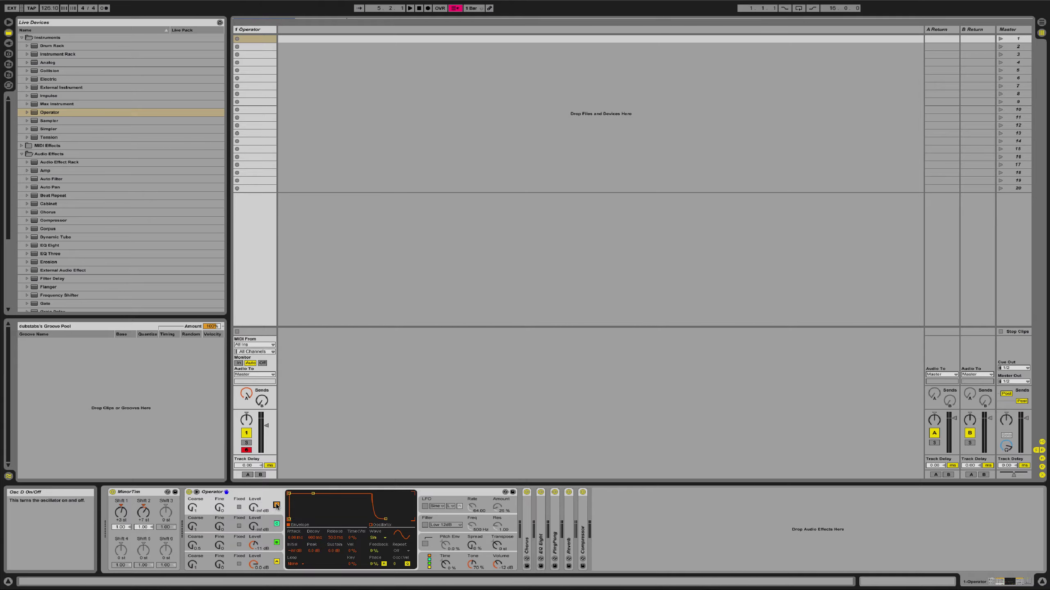
Enable Operator's filter with envelope modulation, lower its resonance and raise the filter envelope's sustain level
click(423, 556)
click(423, 525)
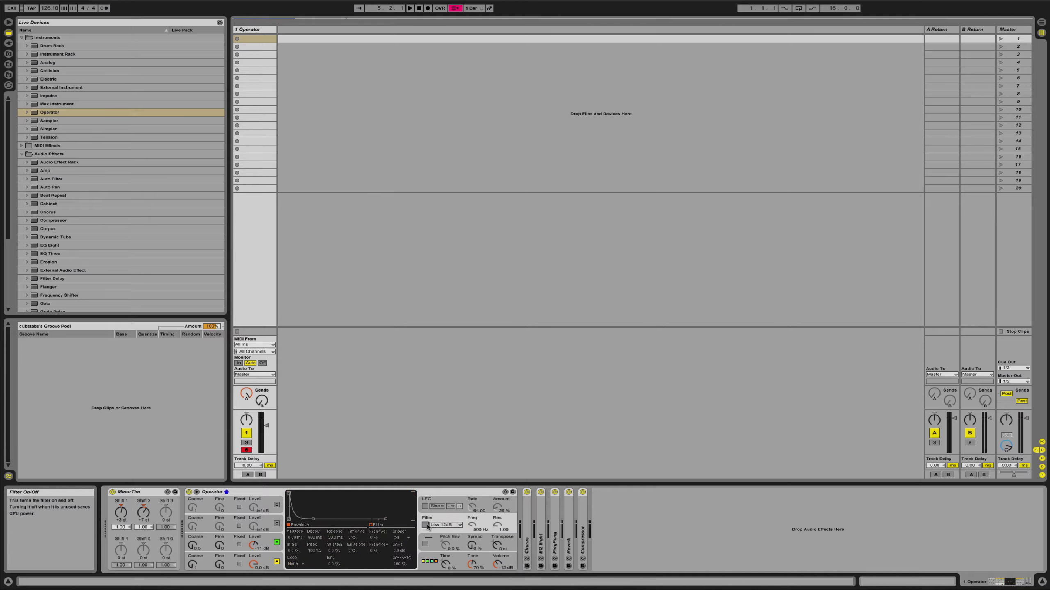
click(351, 553)
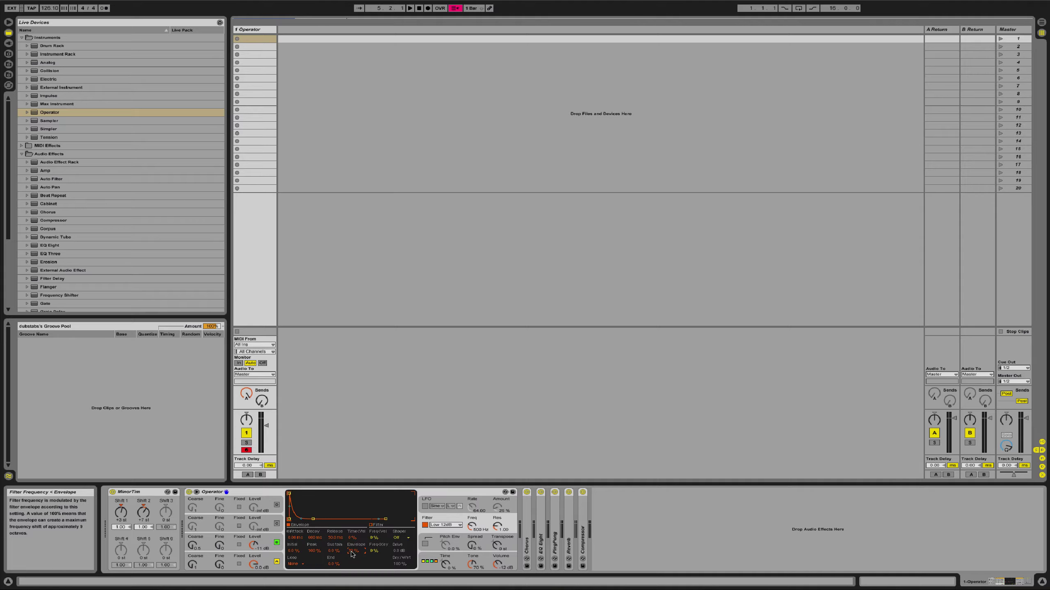
drag(497, 527, 497, 535)
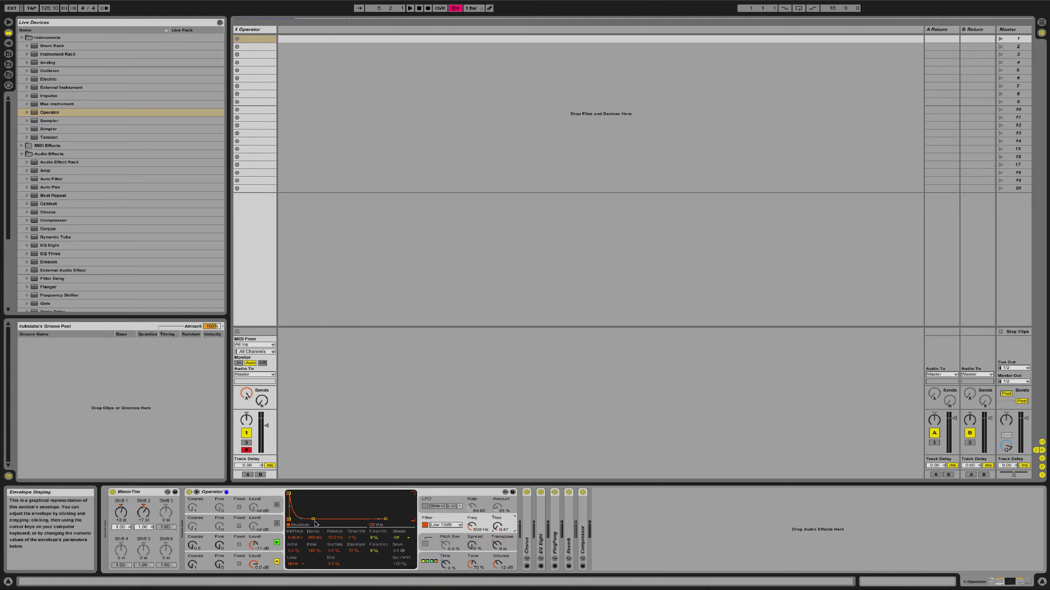
drag(313, 519, 313, 512)
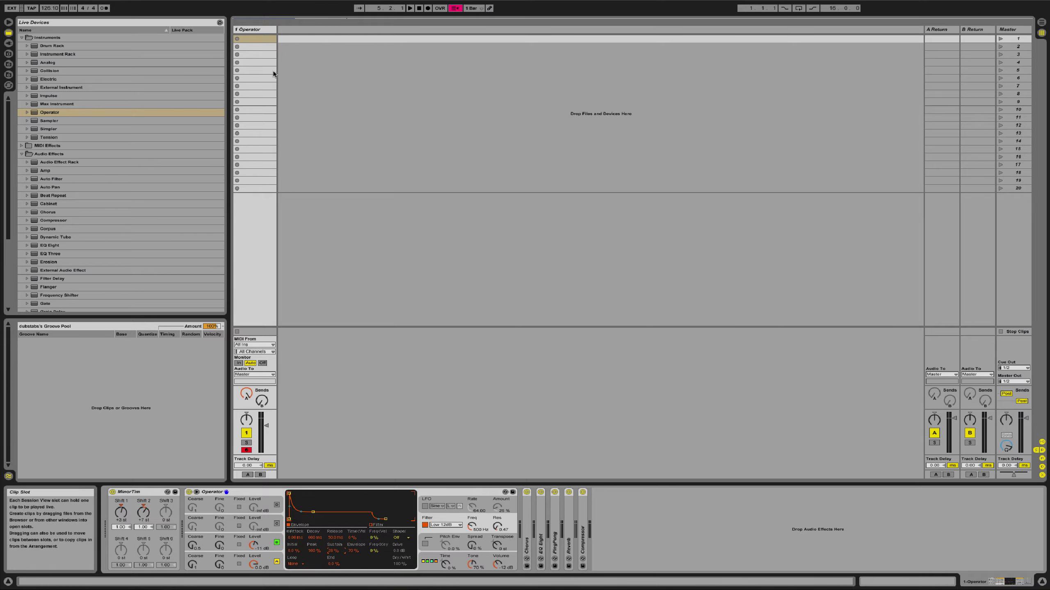
Create and launch a MIDI clip in the track's tenth slot and add a C2, D#2 and G2 sixteenth-note chord at its start
double_click(248, 110)
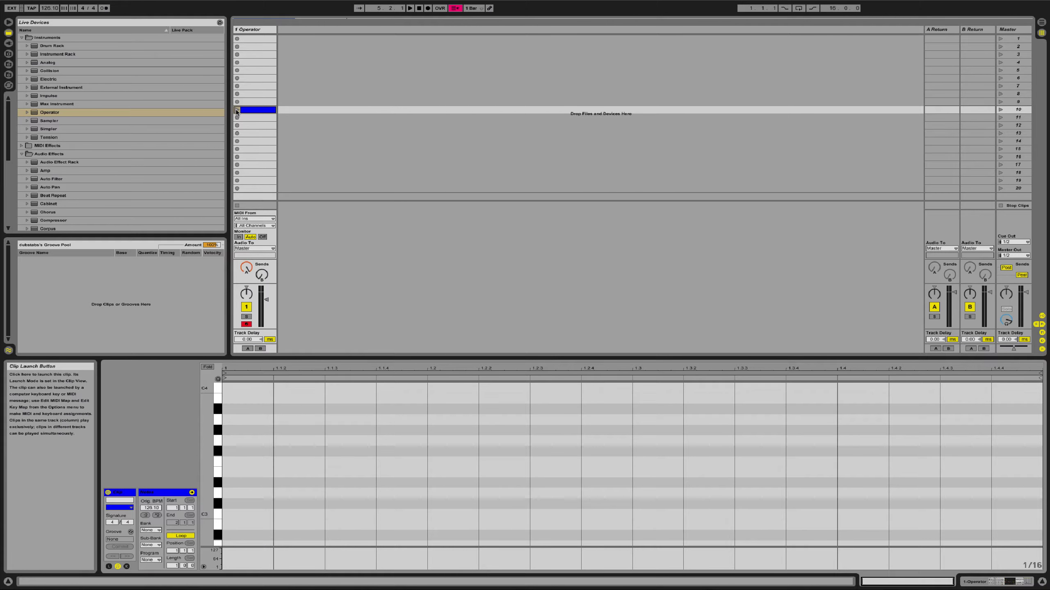
click(237, 110)
scroll(248, 527, down, 5)
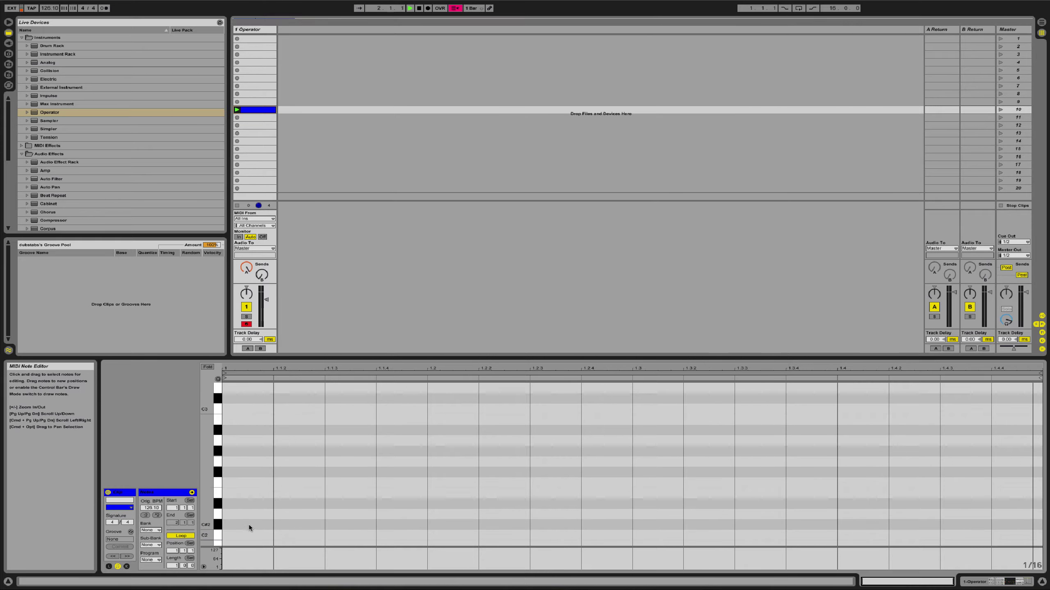
double_click(244, 534)
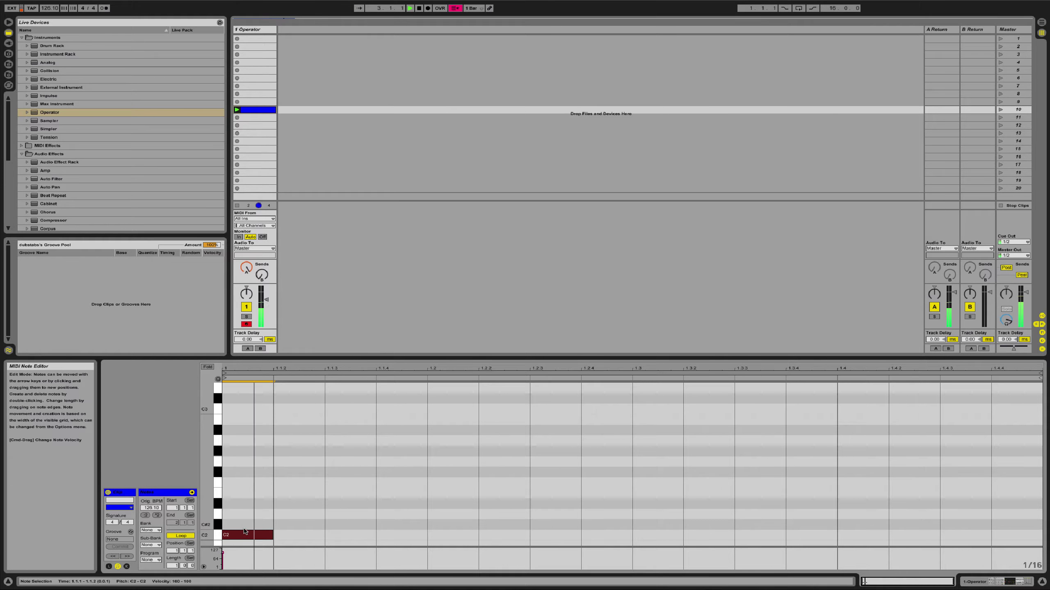
double_click(247, 502)
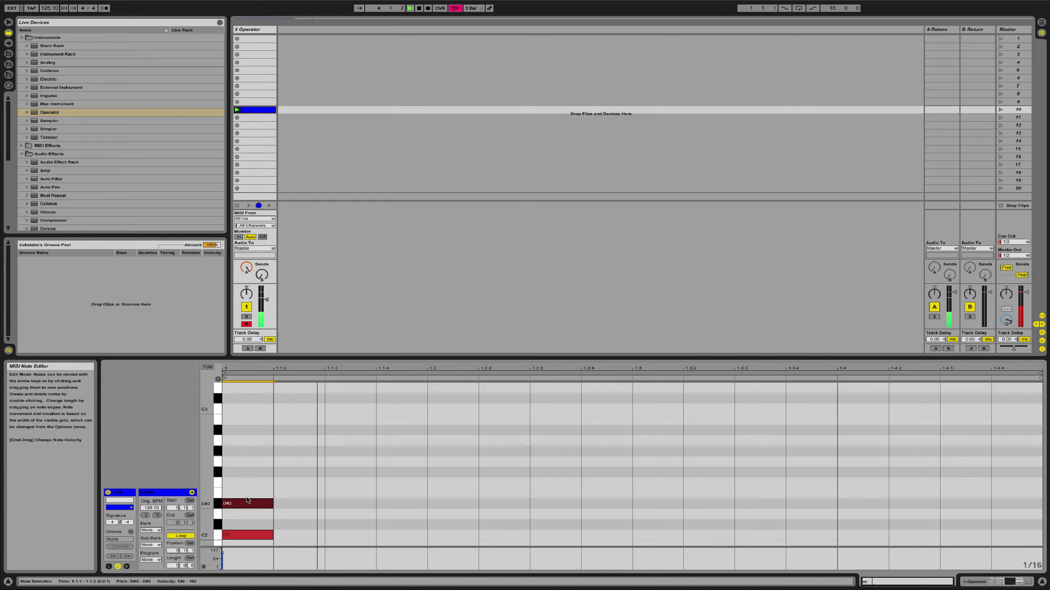
click(248, 480)
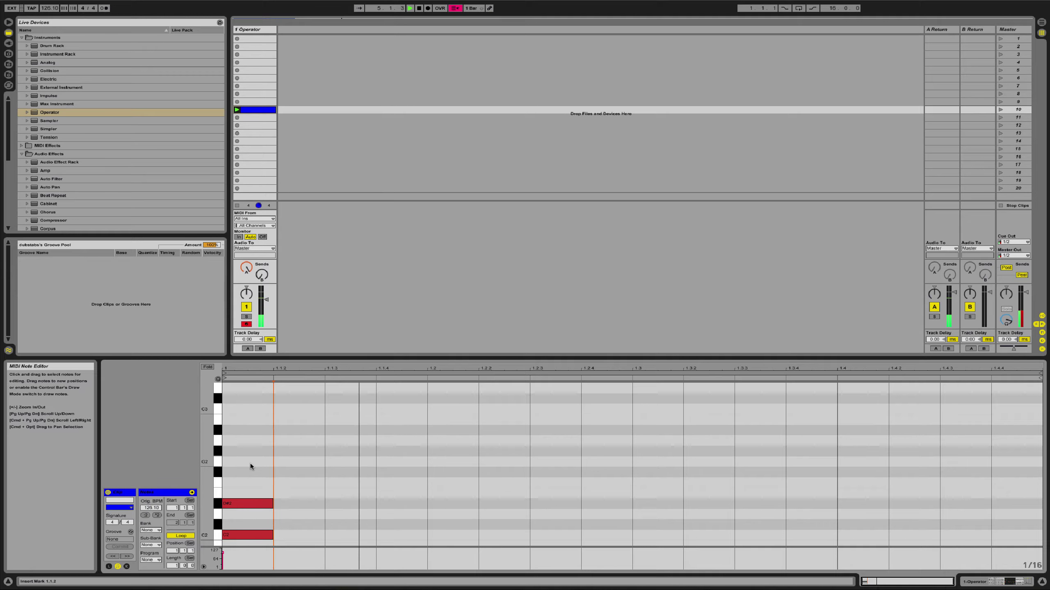
double_click(250, 463)
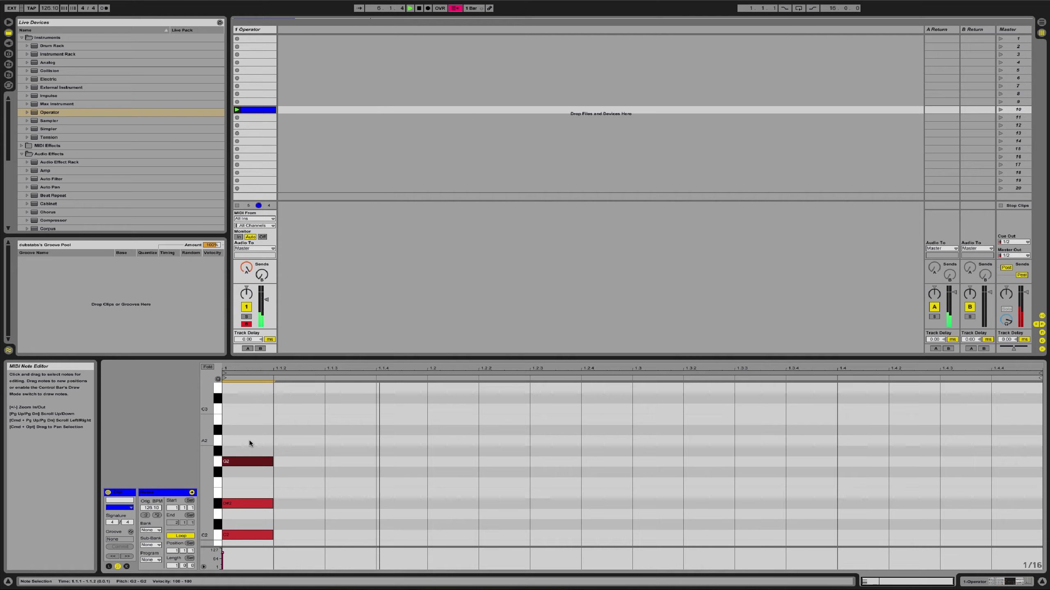
Extend the clip's loop to four bars and copy the C2–D#2–G2 chord into the second bar
click(983, 577)
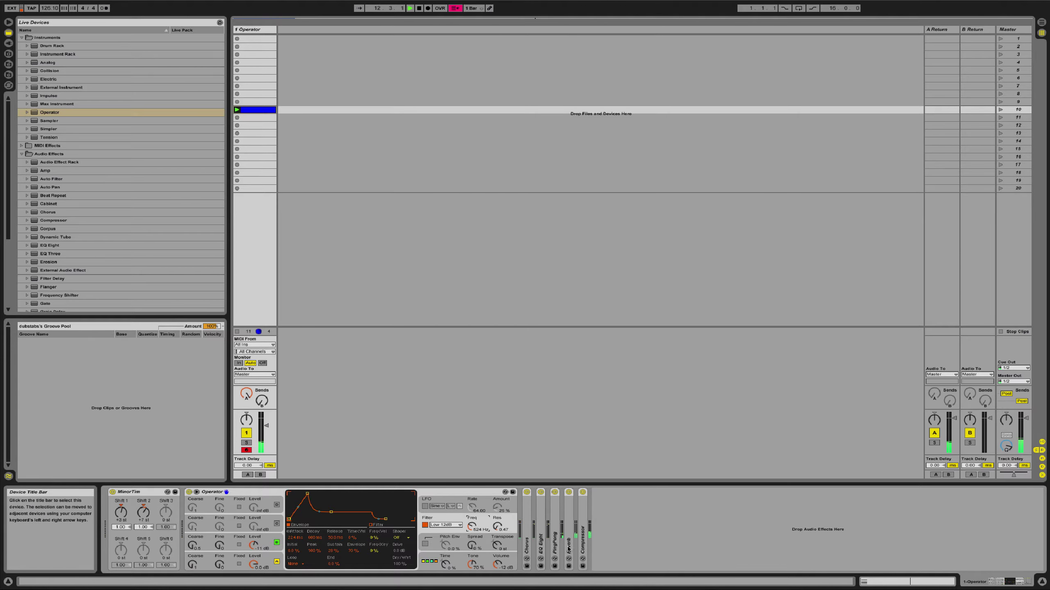
click(255, 109)
drag(537, 483, 537, 356)
mouse_move(173, 565)
mouse_down()
mouse_move(173, 575)
mouse_move(173, 558)
mouse_up()
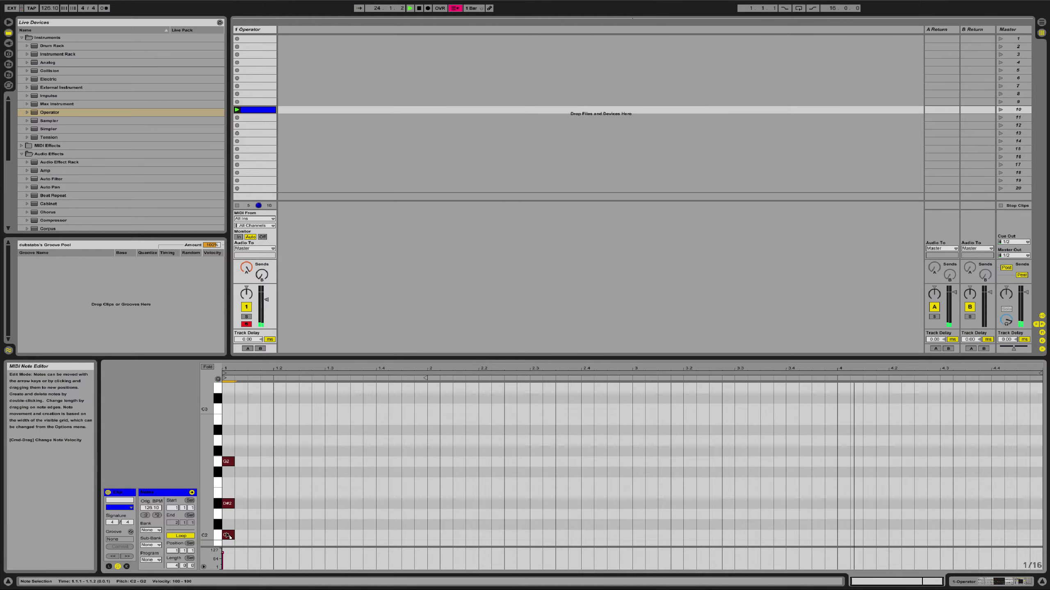
drag(227, 535, 470, 537)
Lengthen the release of Operator's filter envelope and raise the filter frequency to about 750 Hz
key(shift+Tab)
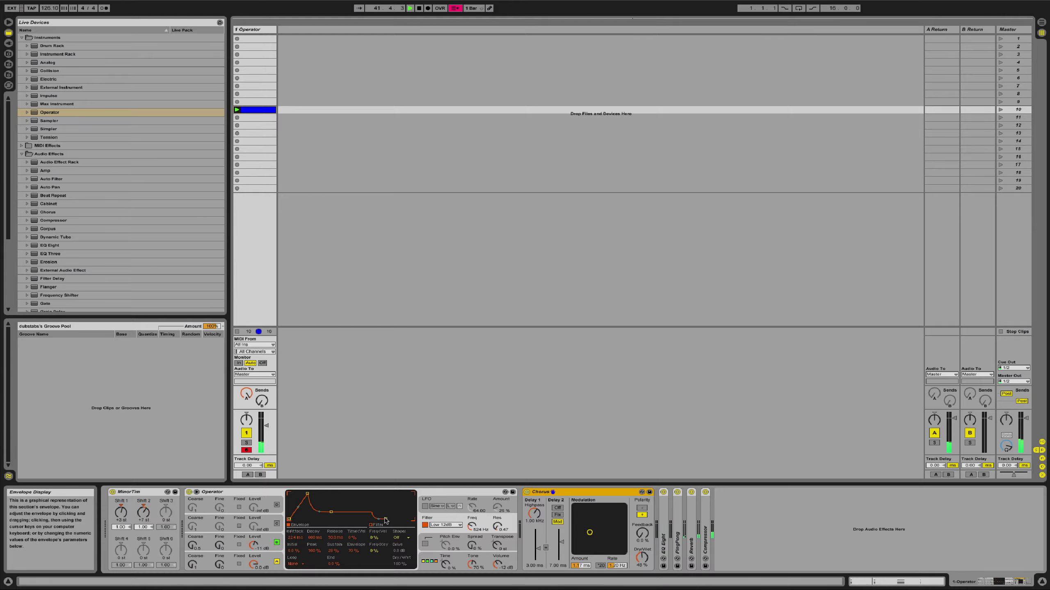
drag(385, 519, 392, 519)
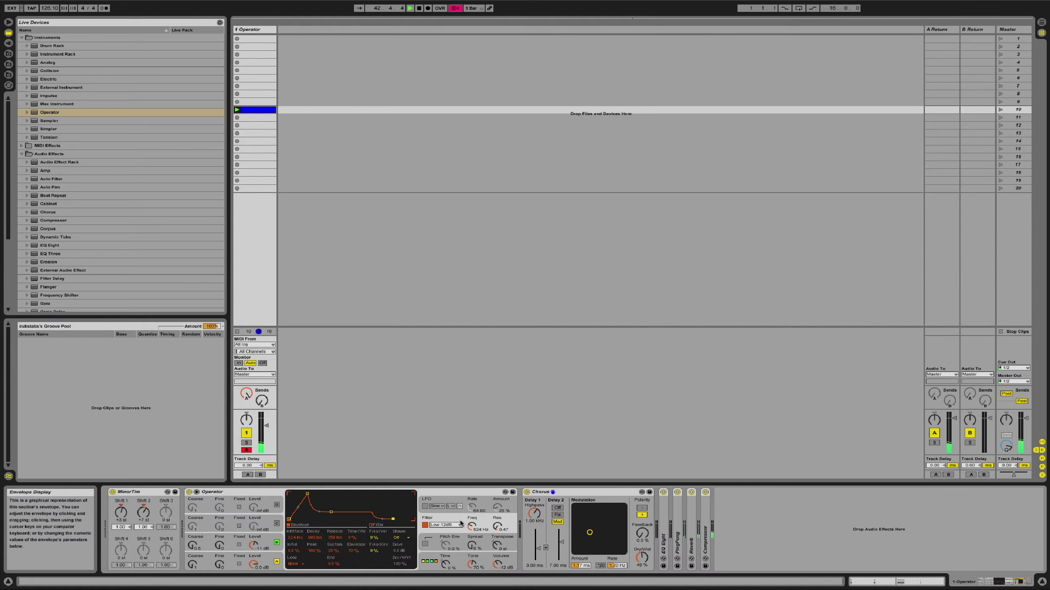
mouse_move(472, 527)
mouse_down()
mouse_move(472, 508)
mouse_move(473, 530)
mouse_up()
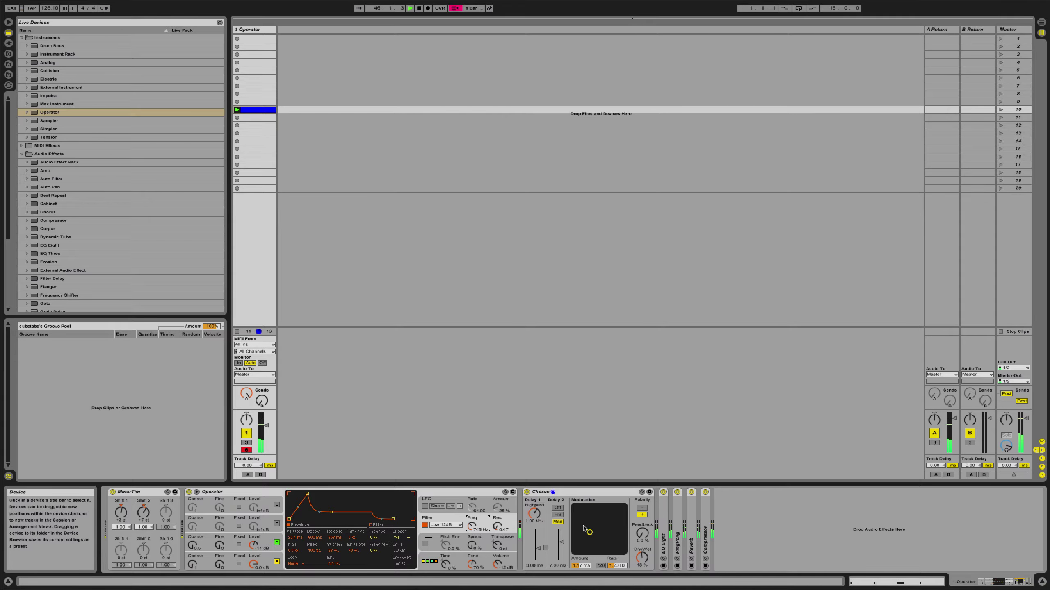
Unfold the EQ Eight, Ping Pong Delay, Reverb and Compressor devices and review the settings along the effect chain
double_click(663, 533)
double_click(677, 533)
double_click(691, 534)
double_click(705, 534)
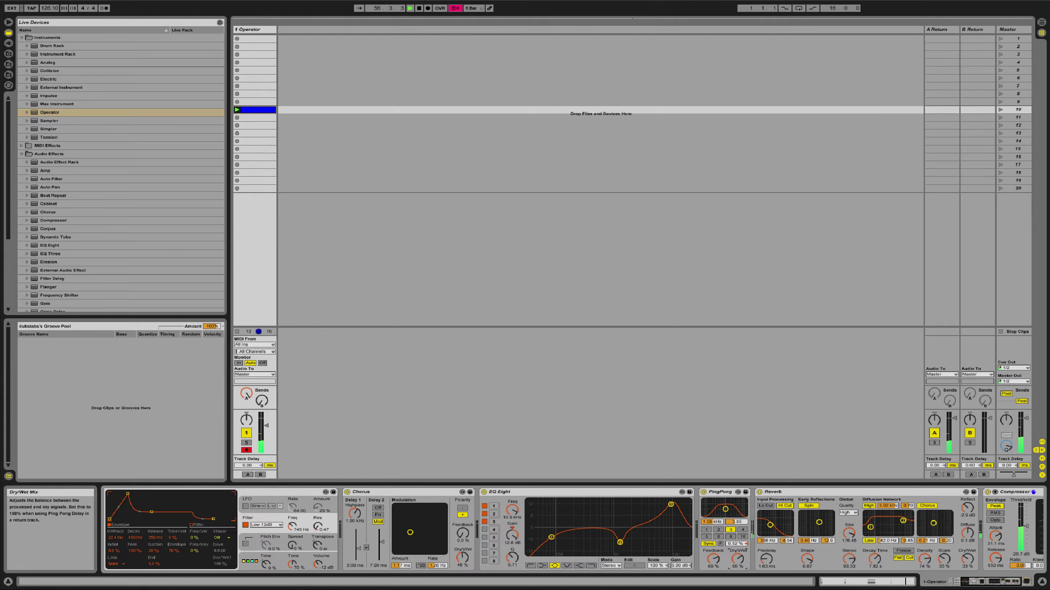
scroll(778, 545, right, 5)
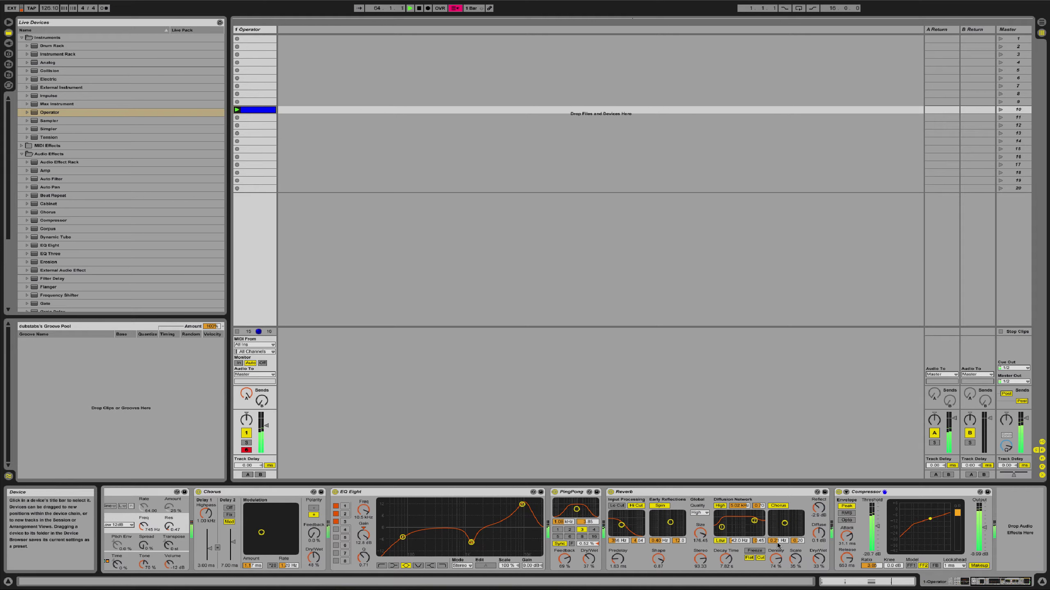
scroll(778, 545, left, 10)
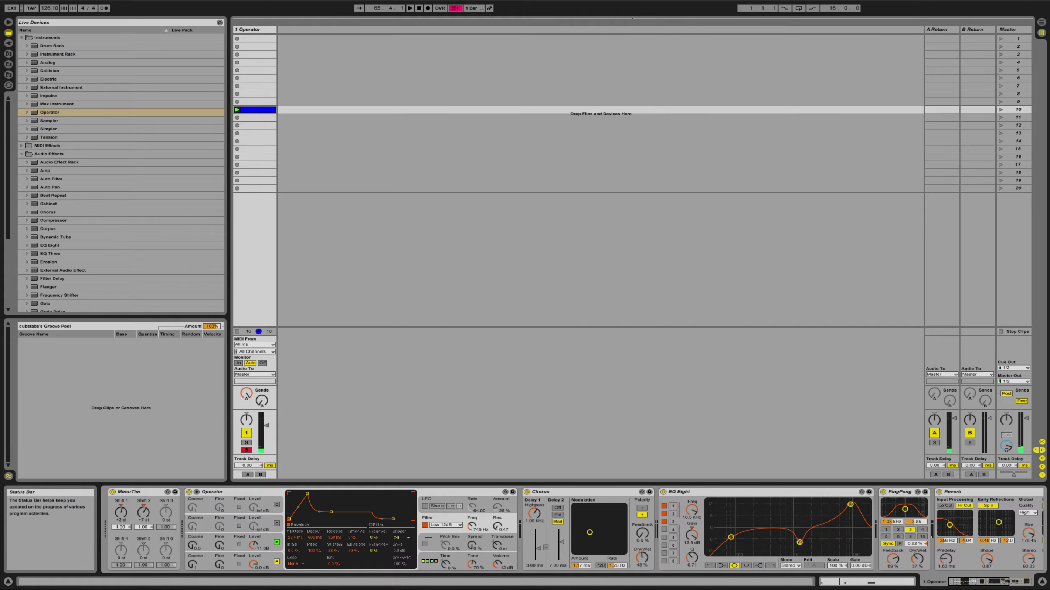
Open the other Live set and replace the TAL-U-No-62 instrument on its first track with Analog
click(281, 584)
double_click(587, 162)
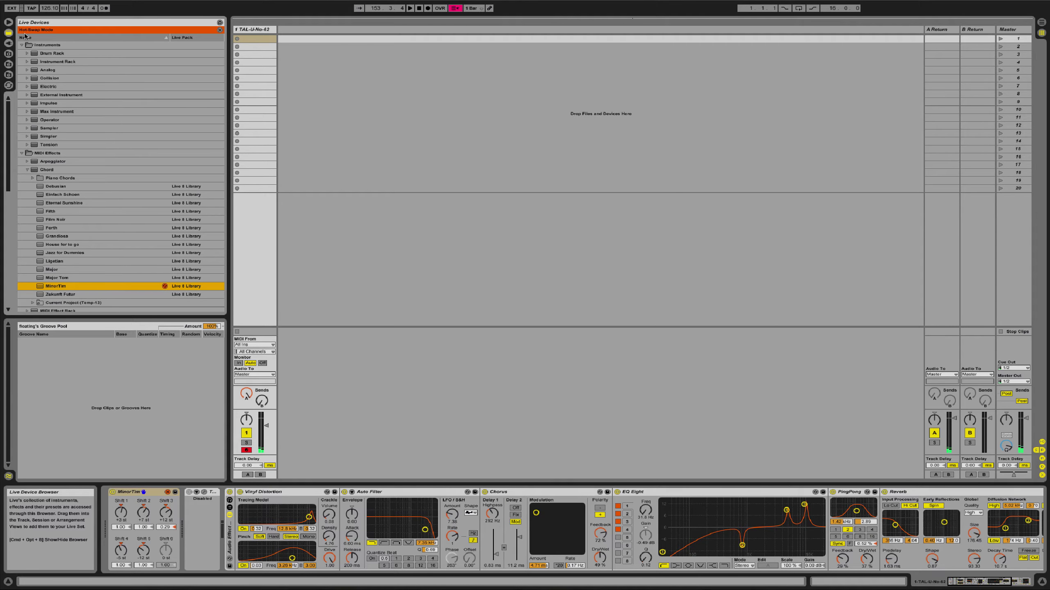
click(22, 153)
click(35, 70)
drag(34, 71, 215, 517)
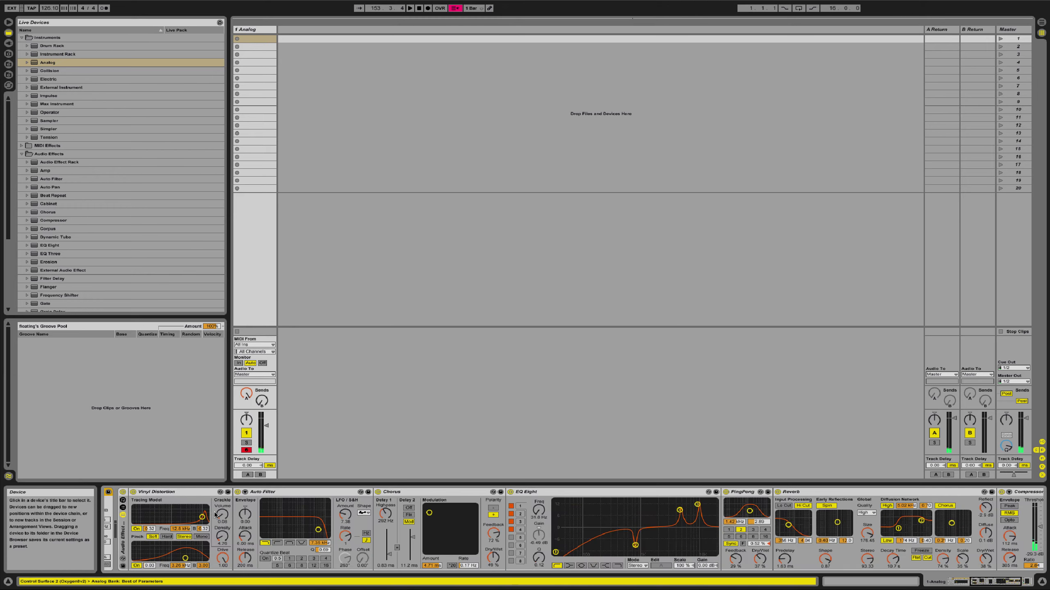
Create and launch a MIDI clip in the Analog track's tenth slot and add a G1, A#1 and D2 chord at its start
double_click(248, 109)
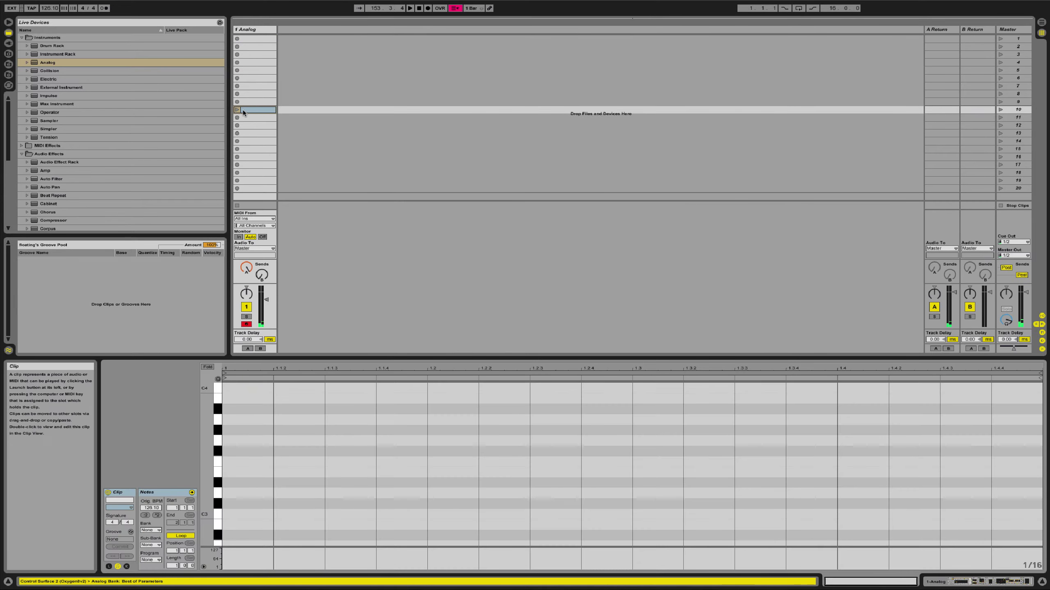
click(237, 110)
scroll(256, 526, down, 5)
double_click(248, 492)
double_click(254, 461)
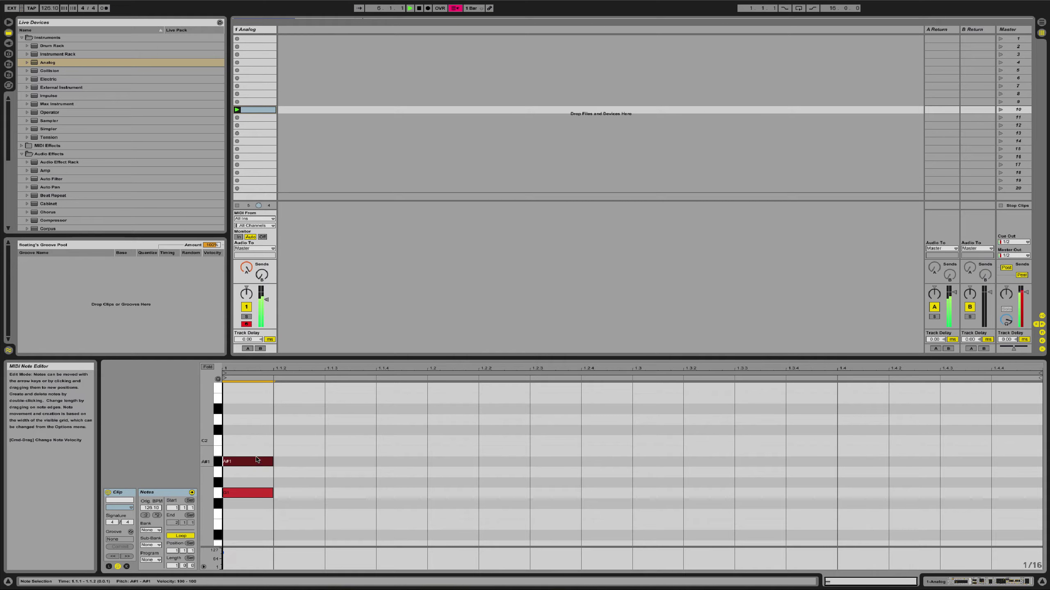
double_click(254, 420)
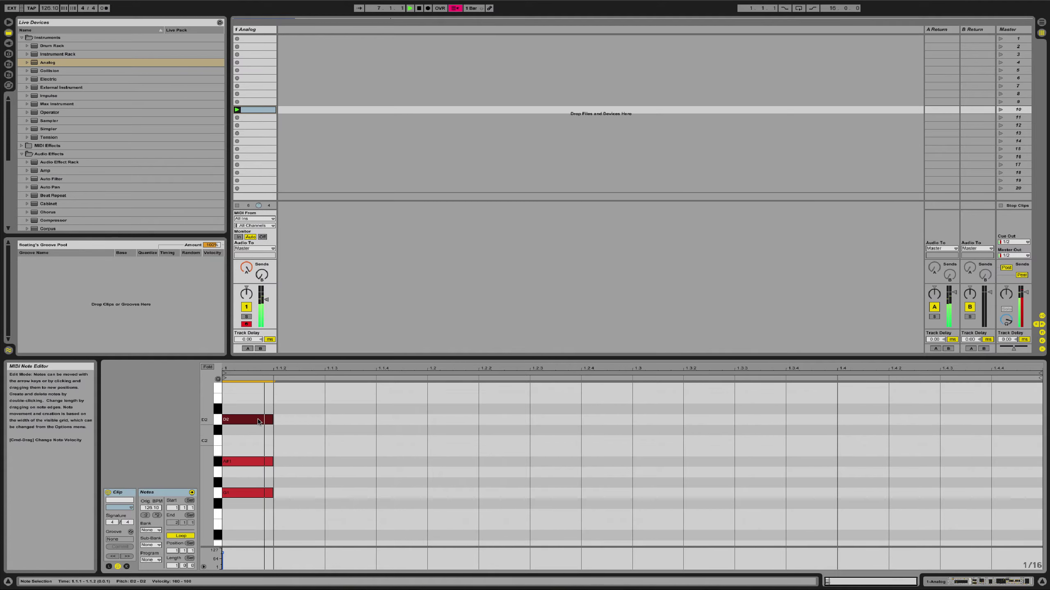
Copy the chord to 1.1.3 and 1.2.4, with the first two chords shortened and the third stretched to an eighth note
key(super+a)
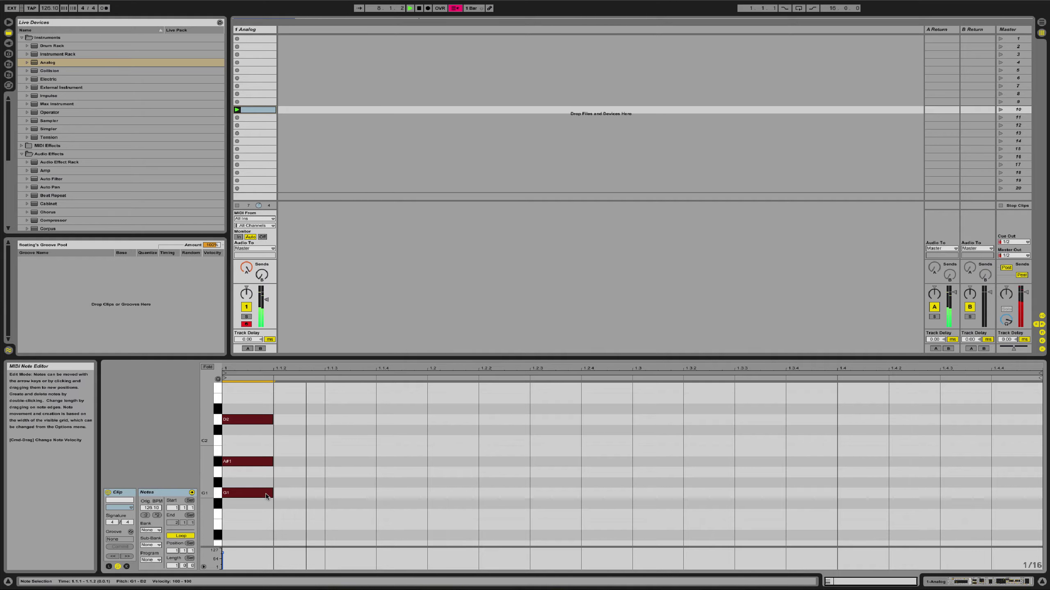
drag(266, 496, 334, 493)
drag(333, 493, 591, 493)
drag(599, 493, 682, 493)
Add a copy of the chord transposed up to D2, F2 and A2, one sixteenth long, at position 1.3.4
drag(591, 493, 872, 439)
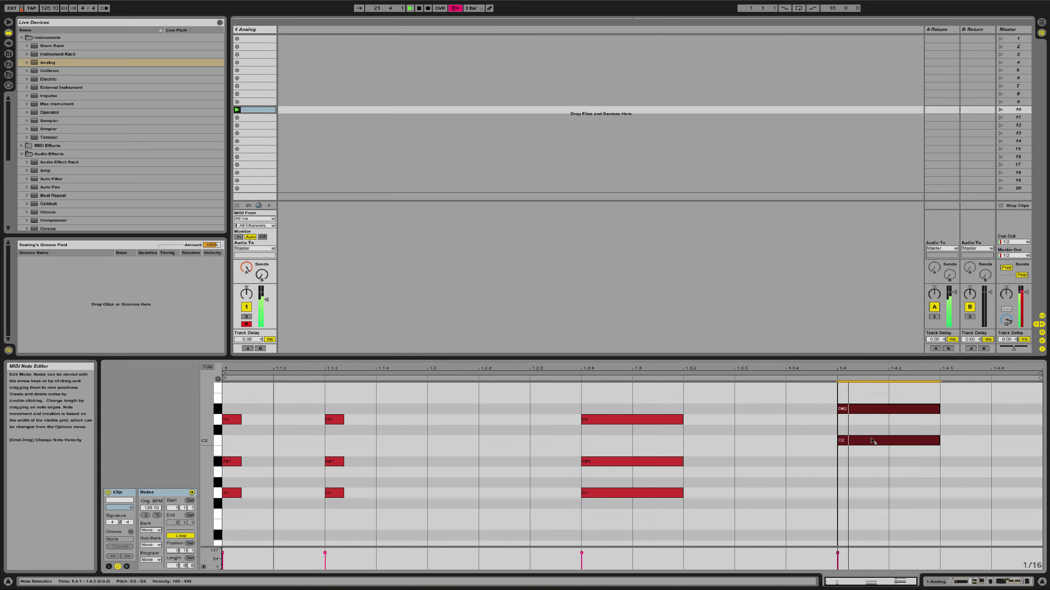
drag(873, 441, 872, 424)
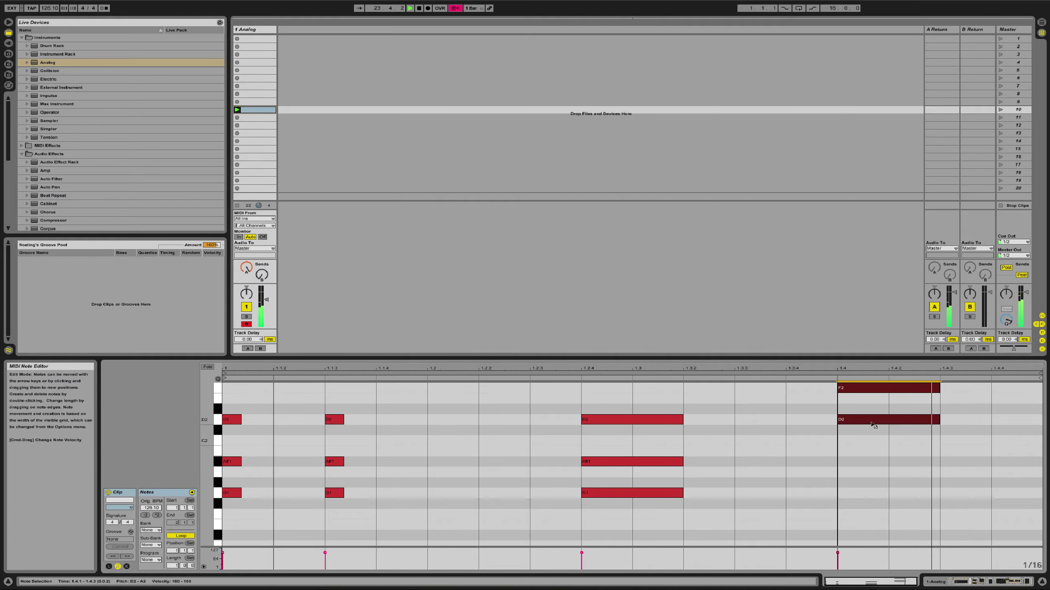
scroll(873, 425, up, 4)
drag(855, 501, 854, 536)
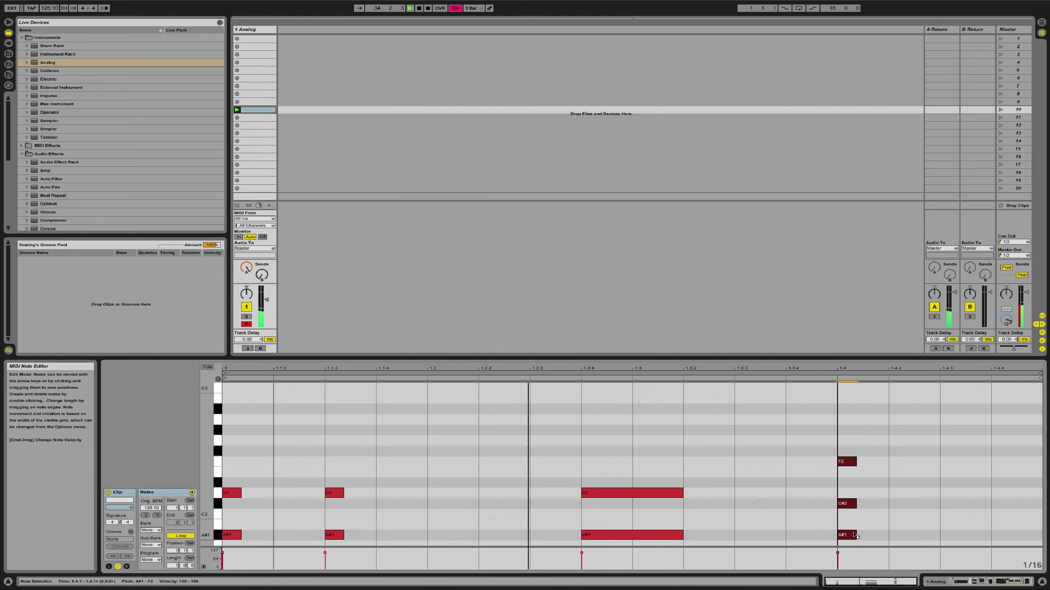
scroll(856, 496, down, 4)
drag(847, 462, 834, 422)
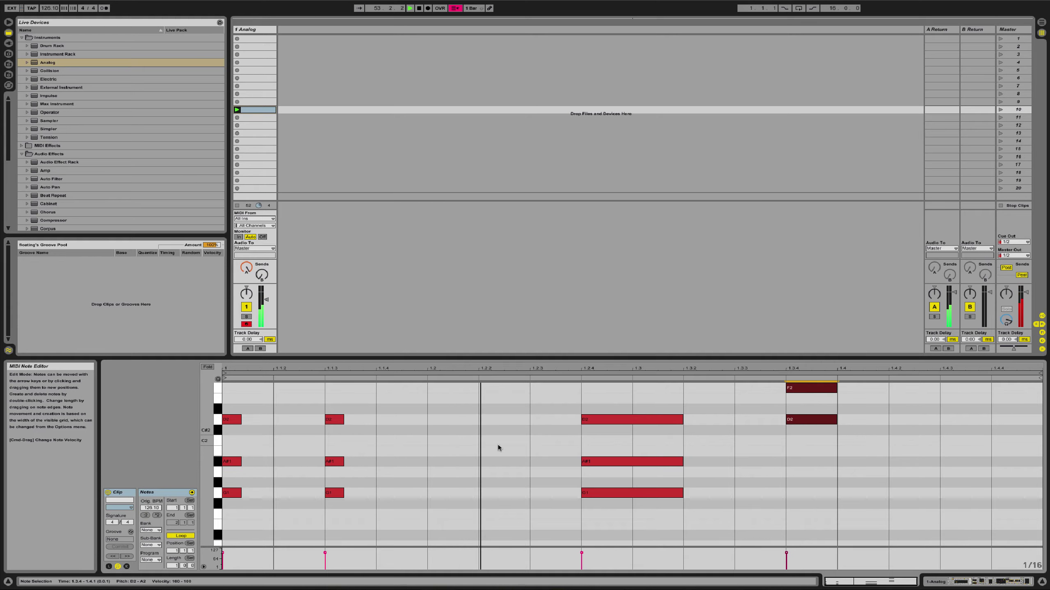
Lengthen the G1, A#1 and D2 chord at 1.1.3 to a full sixteenth note
drag(313, 407, 375, 496)
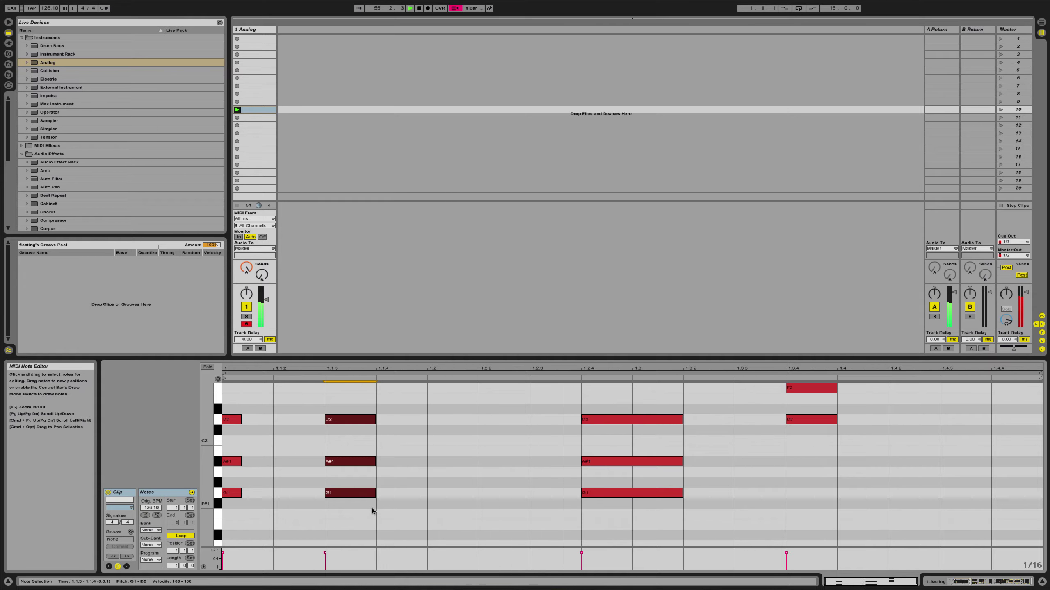
drag(818, 457, 819, 327)
scroll(737, 432, up, 5)
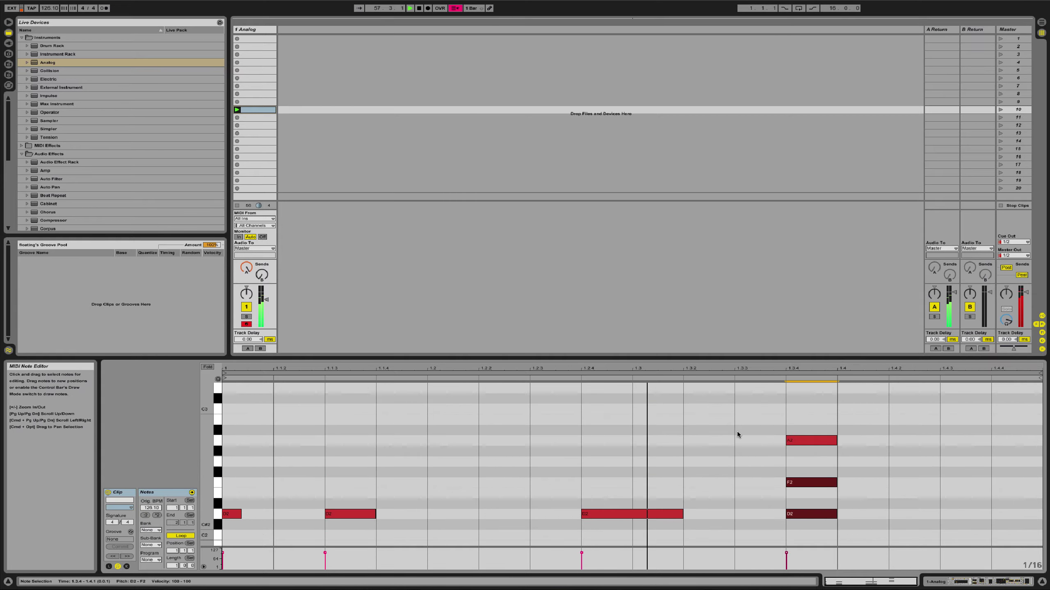
Inspect the A Return track's device chain with playback stopped, then show the Analog track's devices again
key(shift+Tab)
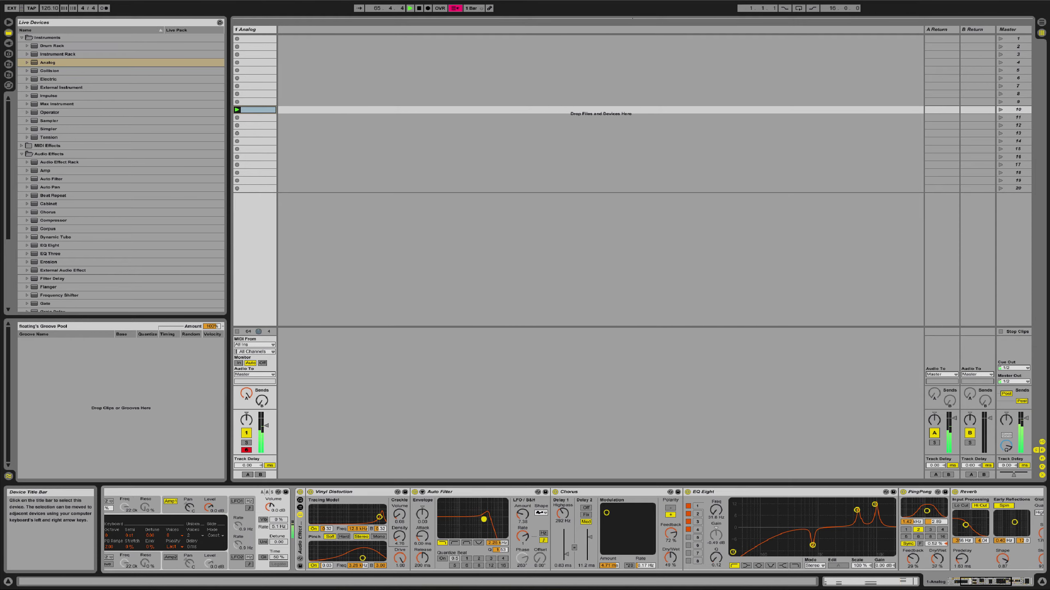
click(950, 30)
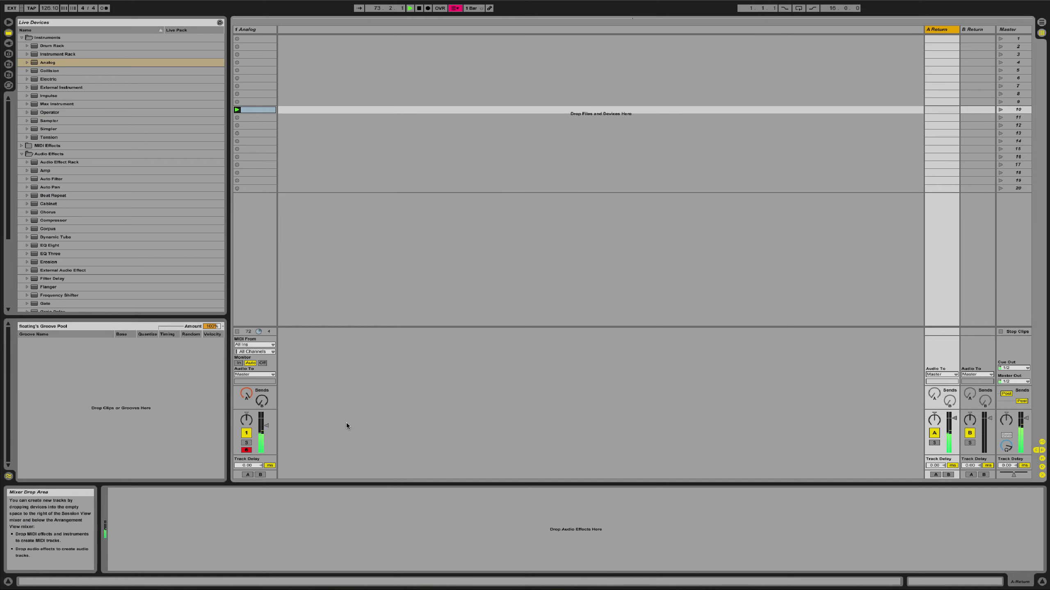
key(space)
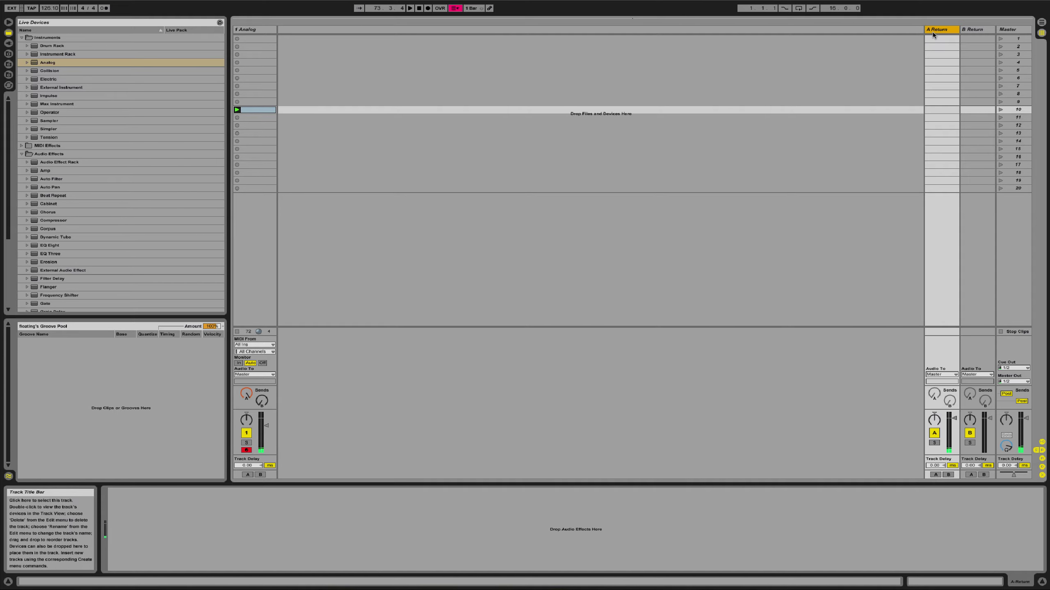
click(249, 109)
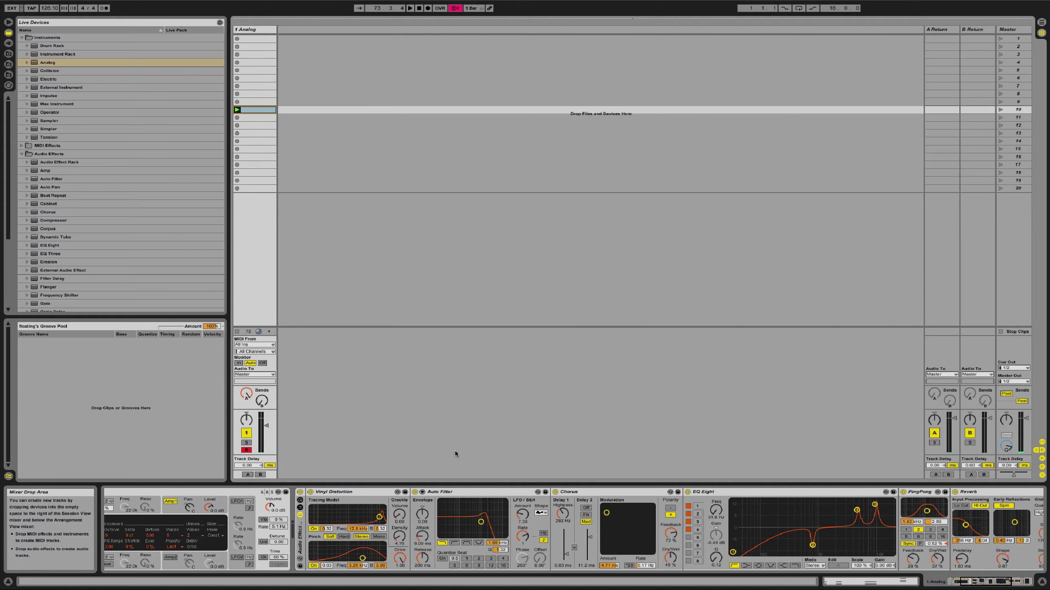
With the clip playing, enable Analog's first filter and shape the Amp 1 envelope with an immediate attack and a raised sustain
scroll(305, 530, left, 5)
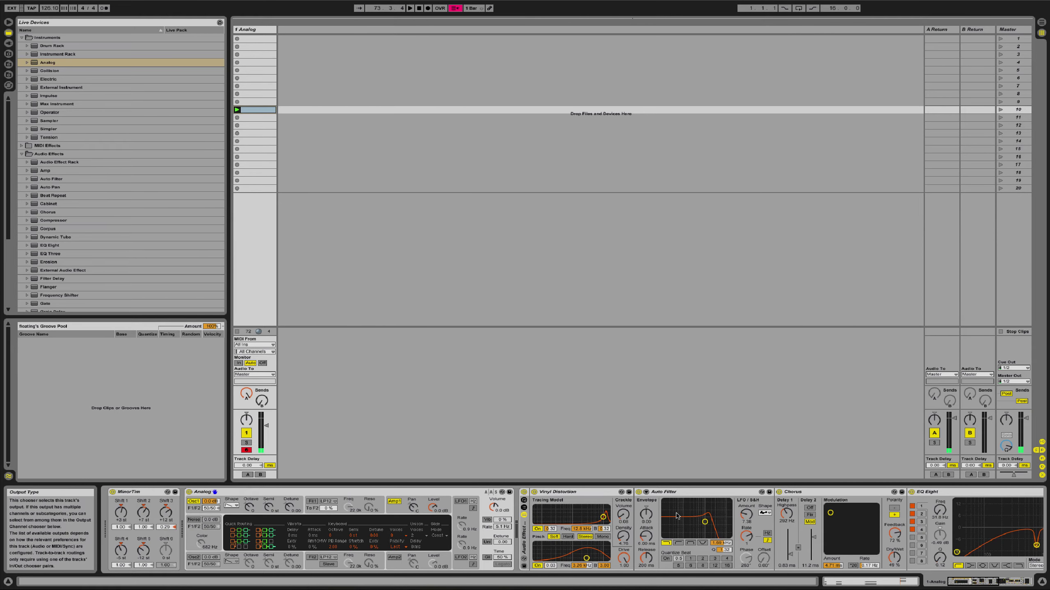
key(space)
click(312, 501)
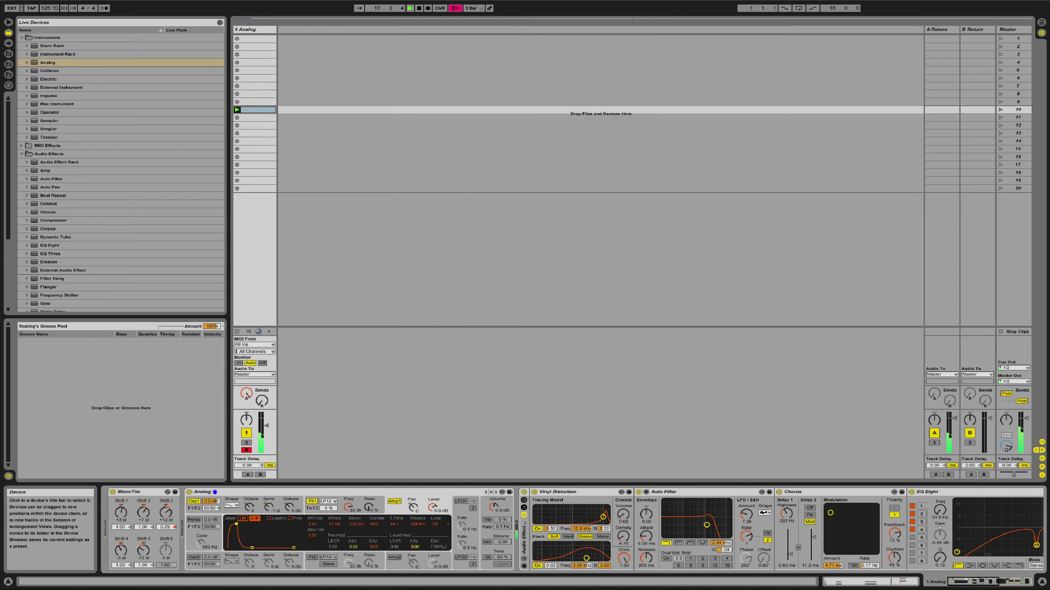
mouse_move(237, 525)
mouse_down()
mouse_move(227, 526)
mouse_move(237, 538)
mouse_up()
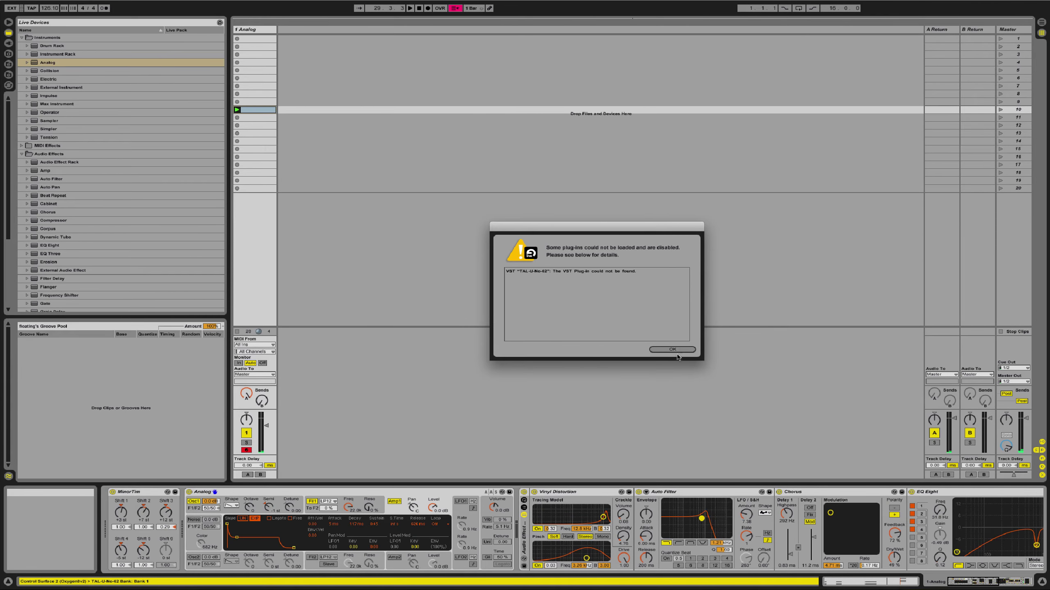
Finish opening the phased Live set past the missing plug-in notice and unfold its Audio Effect Rack
click(673, 350)
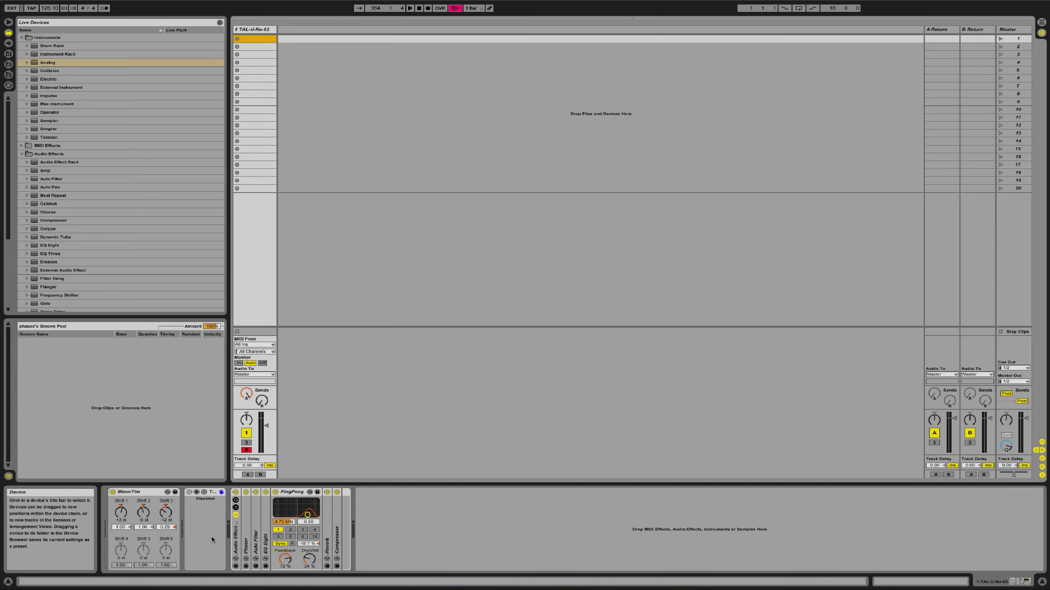
click(234, 542)
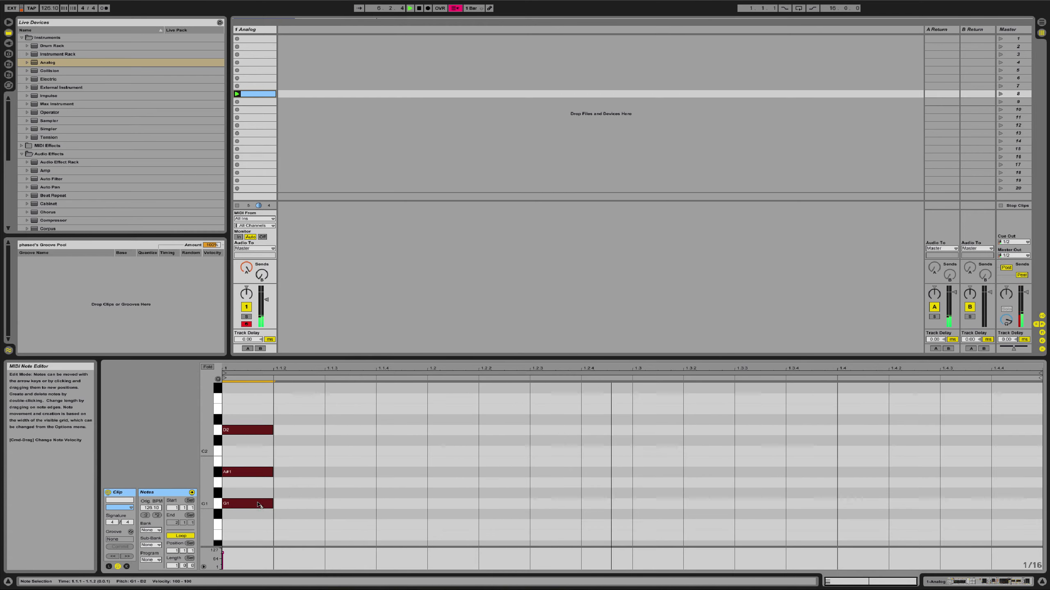
Copy the G1, A#1 and D2 chord to 1.1.4, to 1.3.1 an octave higher, and to 1.3.4 stretched to three sixteenths
drag(250, 507, 647, 508)
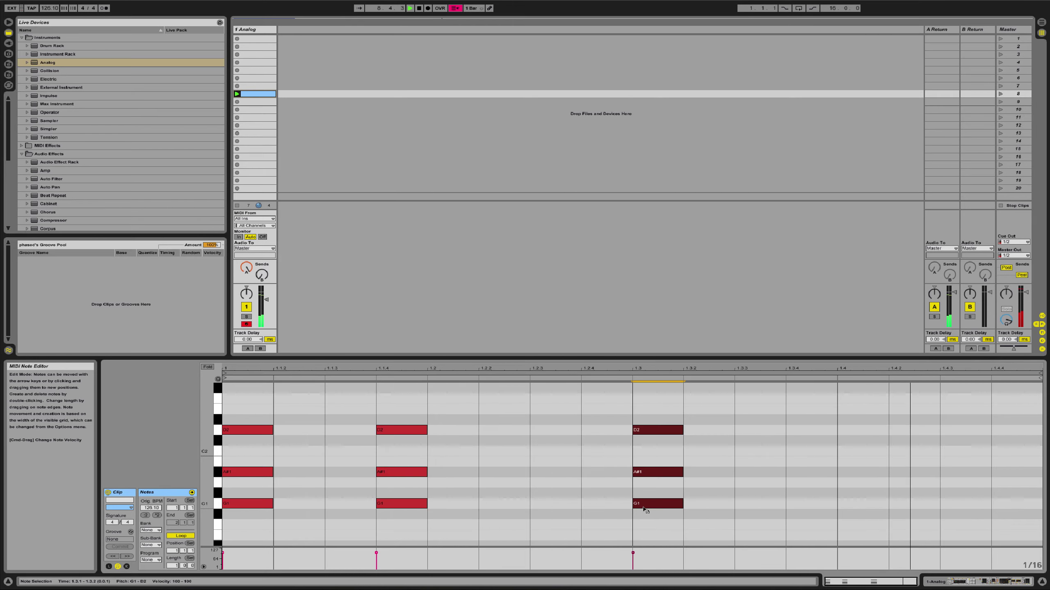
drag(651, 507, 657, 465)
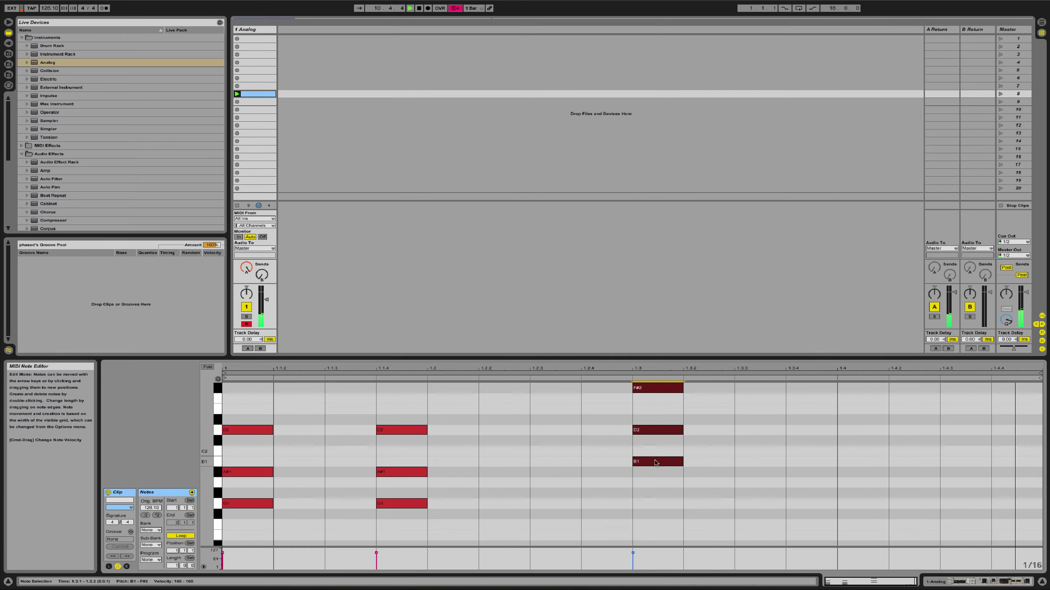
scroll(662, 457, up, 1)
drag(657, 476, 661, 392)
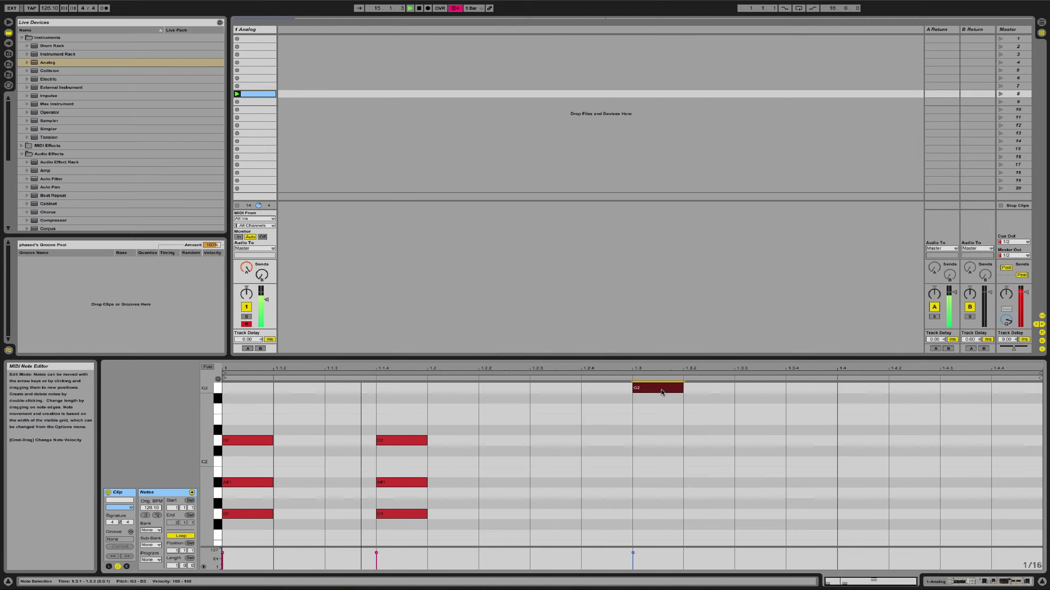
drag(391, 530, 923, 441)
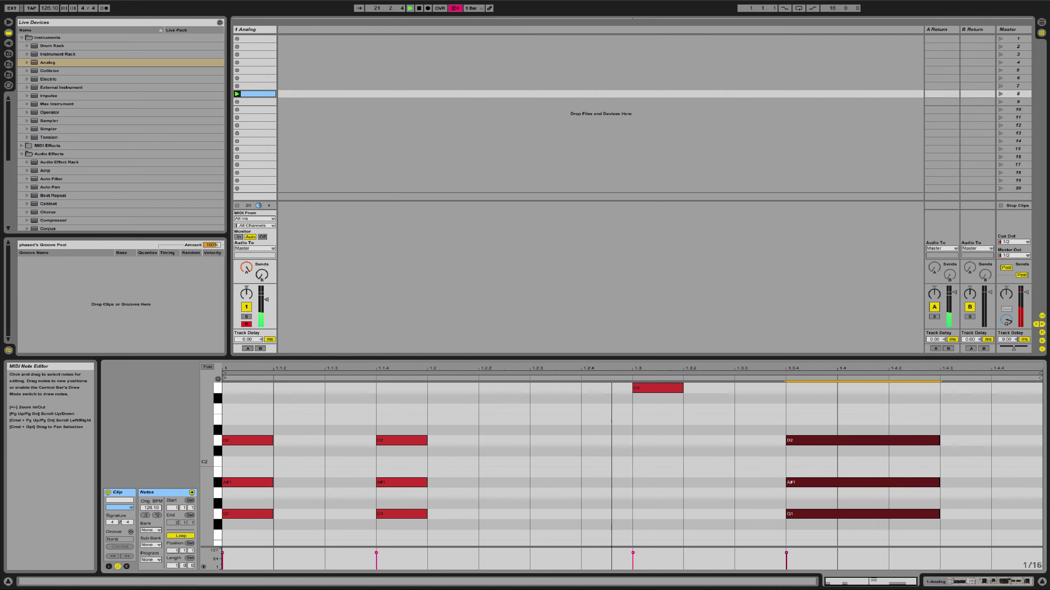
Raise the sustain level of the Amp 1 envelope in the Analog instrument
key(shift+Tab)
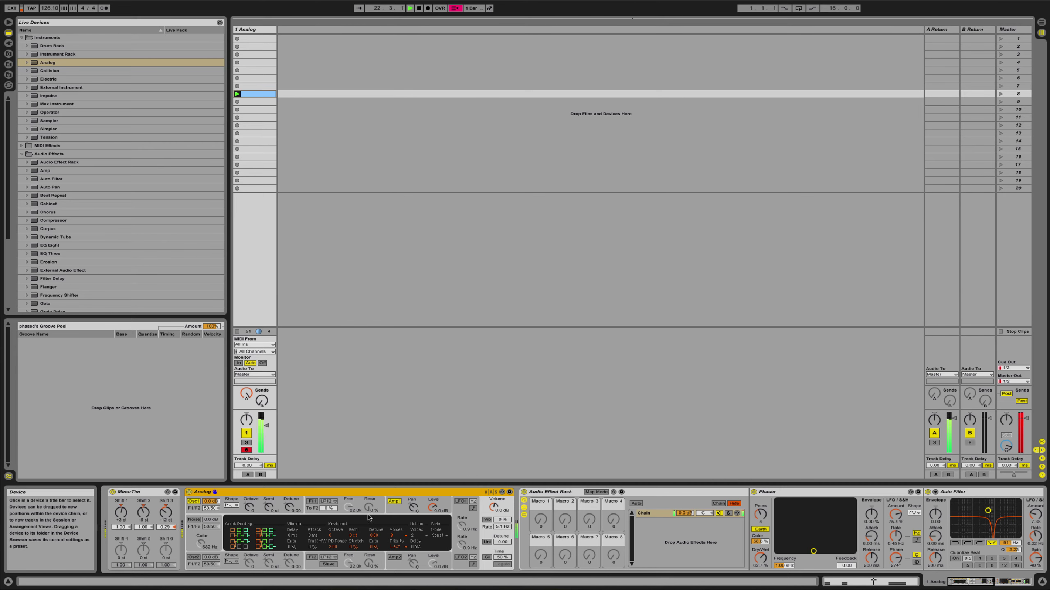
click(394, 557)
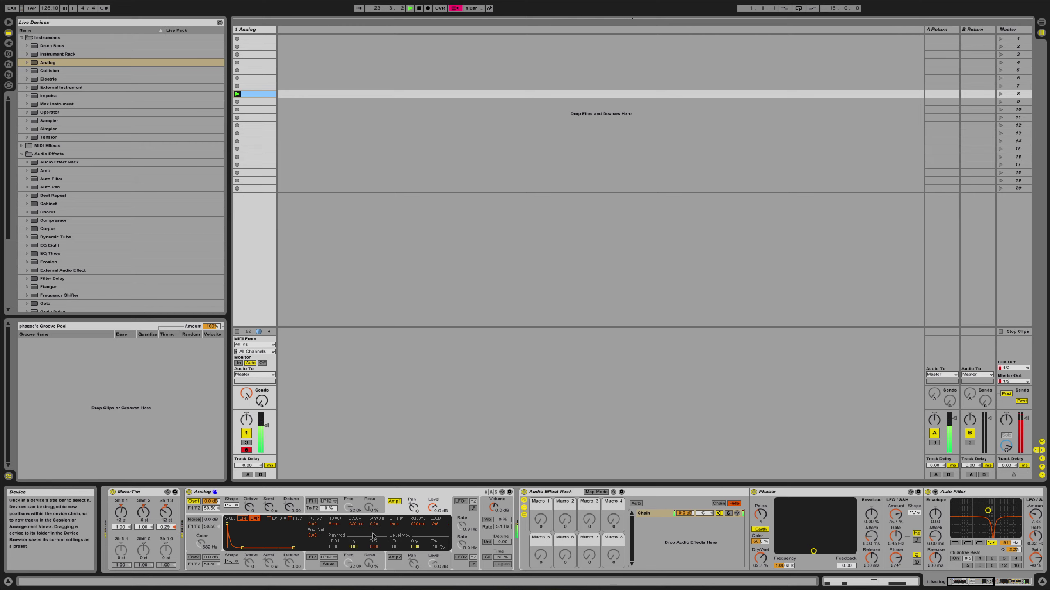
drag(374, 524, 373, 511)
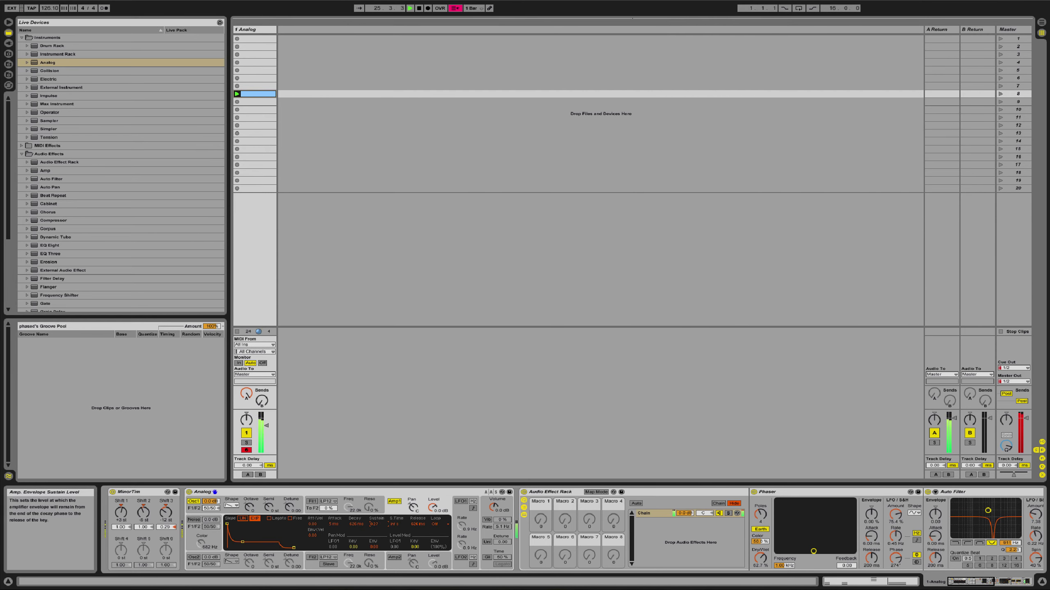
Sweep the Ping Pong Delay's band-pass frequency down and back up while raising and then lowering its dry/wet mix
scroll(642, 531, right, 10)
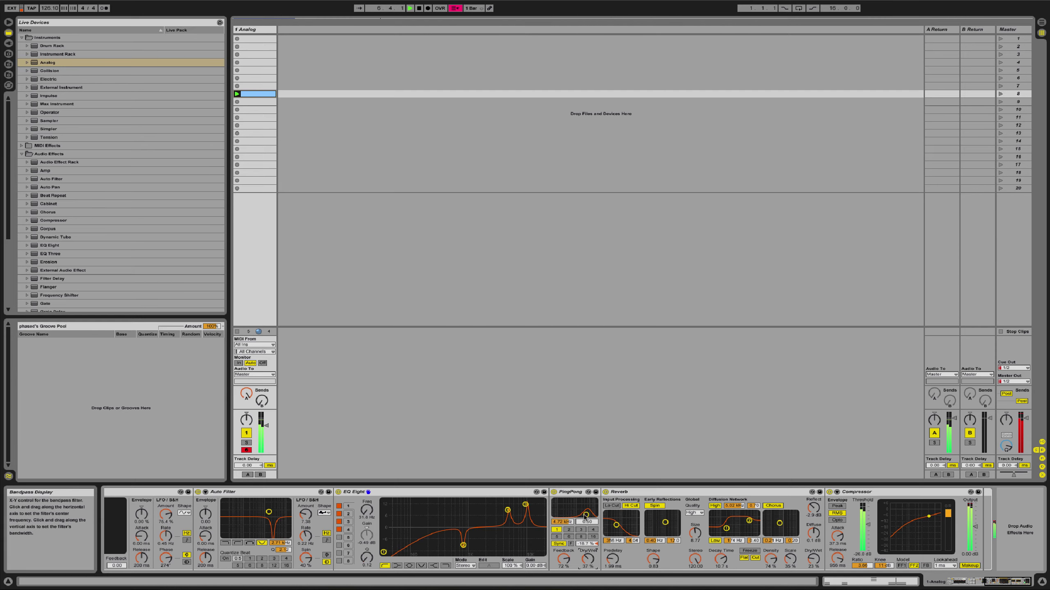
drag(586, 515, 562, 515)
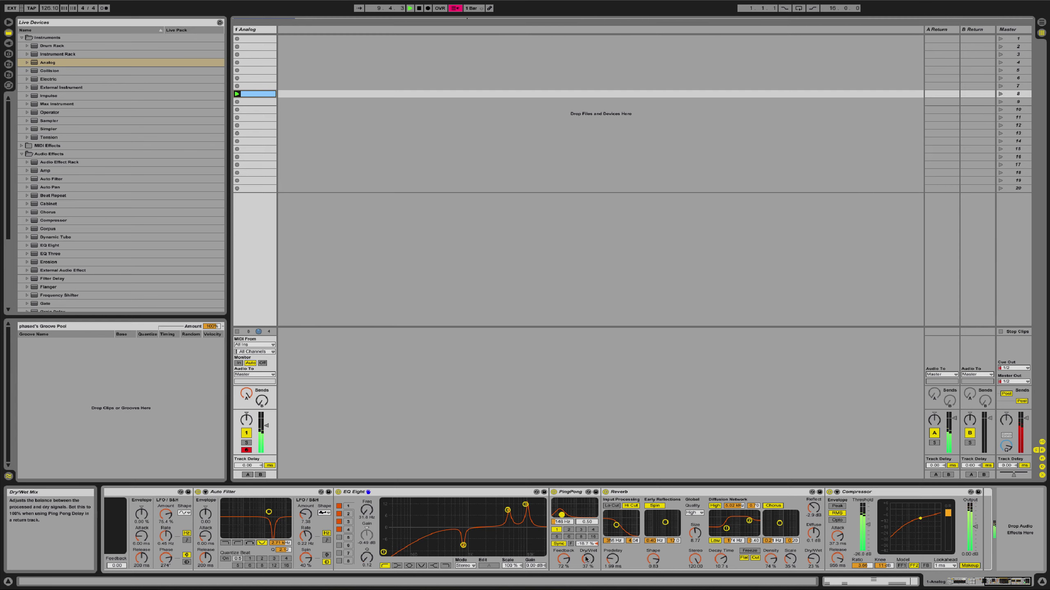
drag(586, 558, 586, 552)
drag(562, 514, 586, 514)
drag(587, 559, 587, 573)
scroll(601, 549, left, 10)
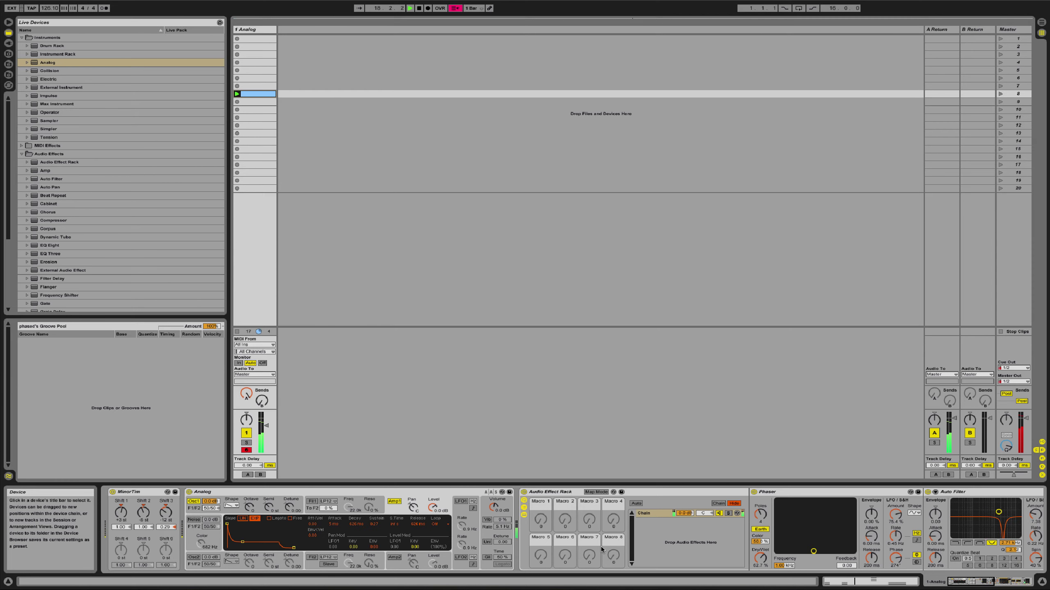
Close the phased set without saving and open the walking_stab Live set
key(super+q)
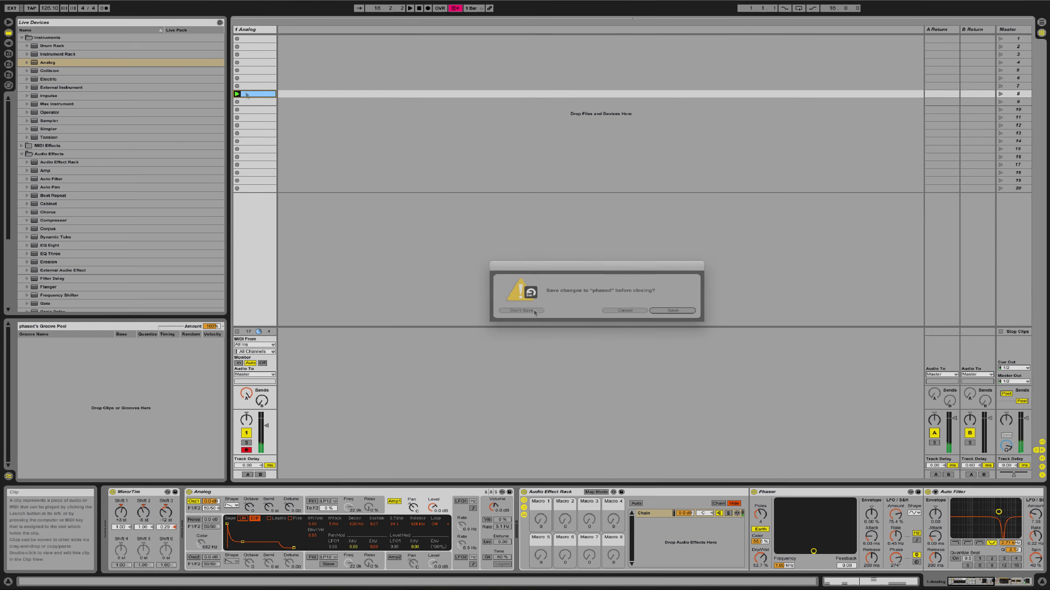
click(522, 310)
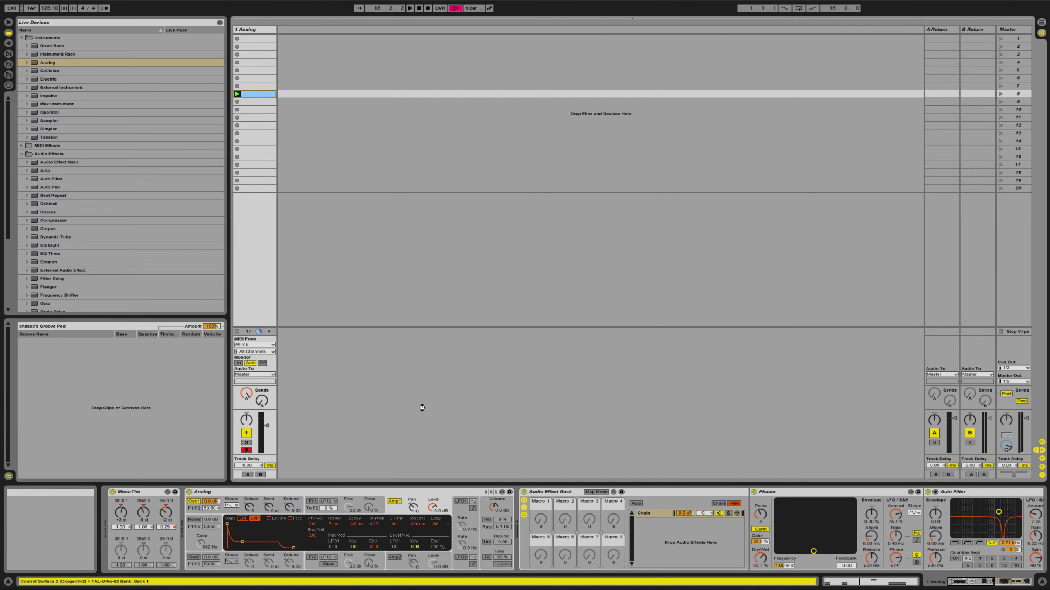
click(670, 349)
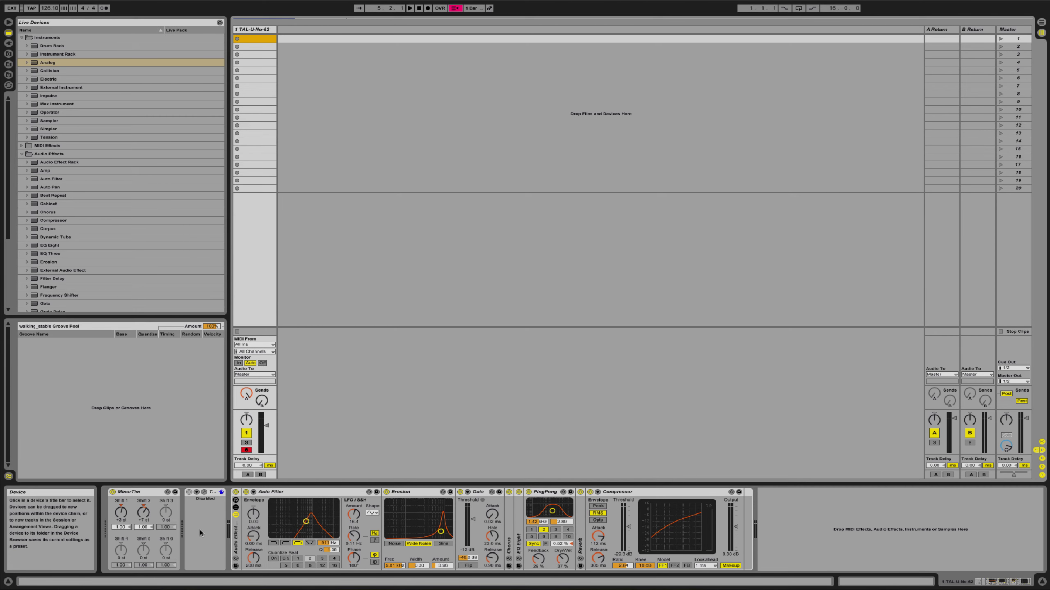
Unfold Chorus and EQ Eight in the effects chain and replace the disabled TAL-U-No-62 instrument with Operator
click(510, 546)
double_click(507, 545)
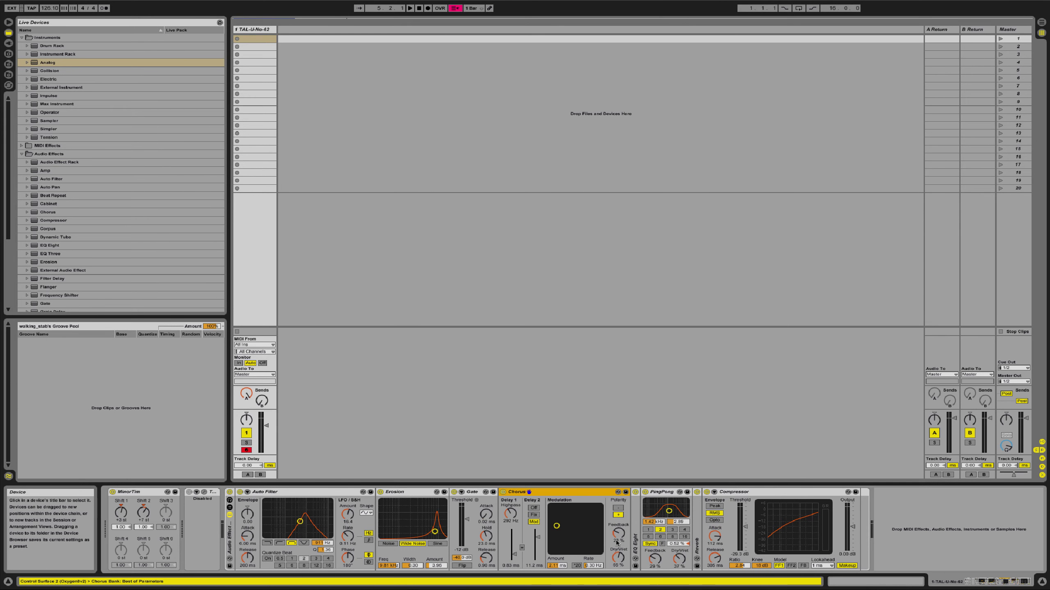
double_click(636, 542)
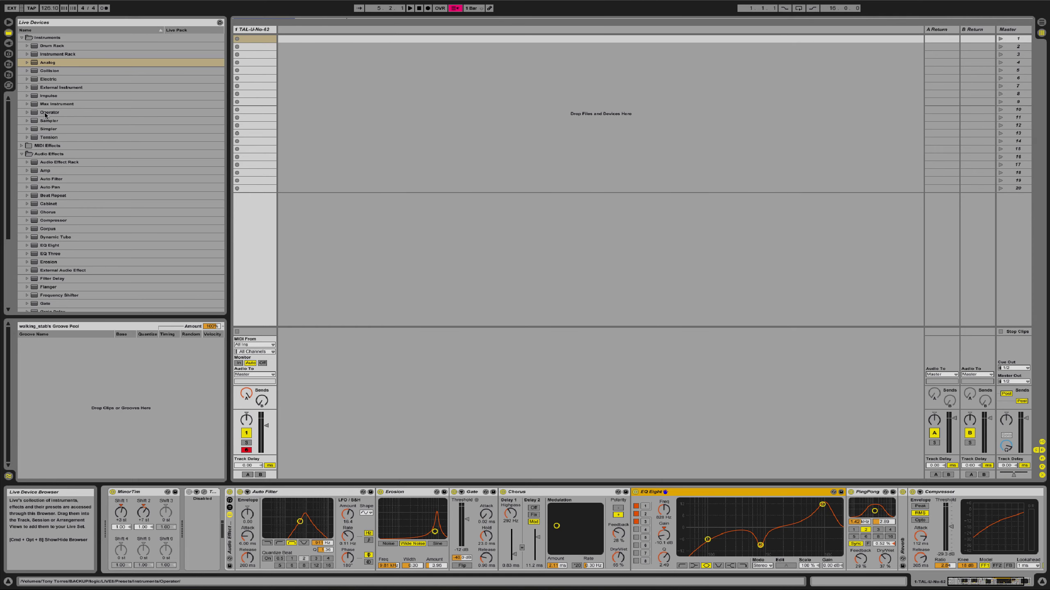
drag(45, 115, 210, 511)
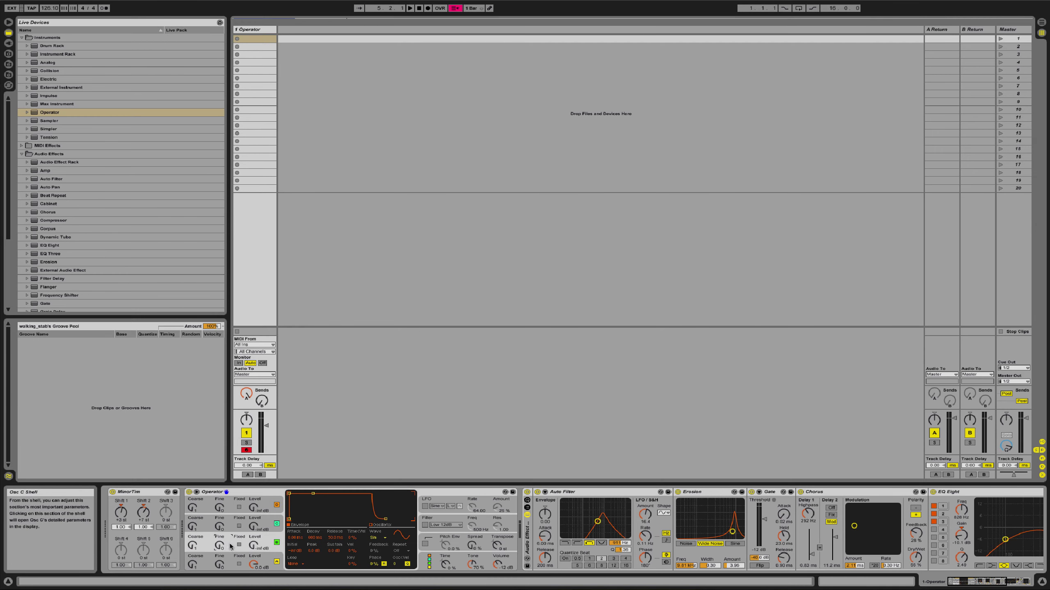
Raise Operator's oscillator B level and set the waveform of oscillators B and A to Saw D
drag(253, 545, 253, 538)
click(378, 537)
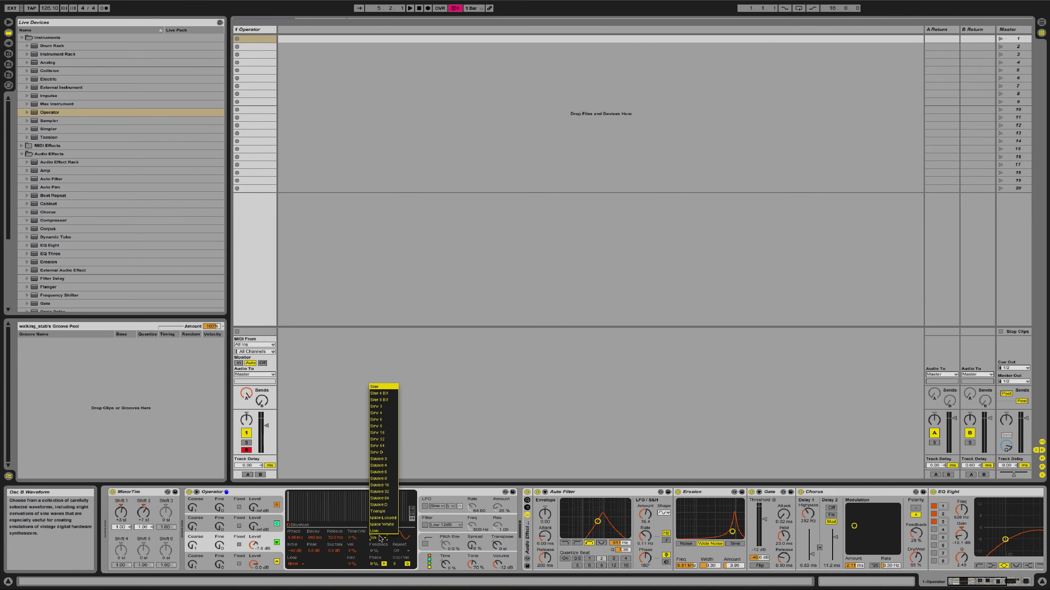
click(385, 454)
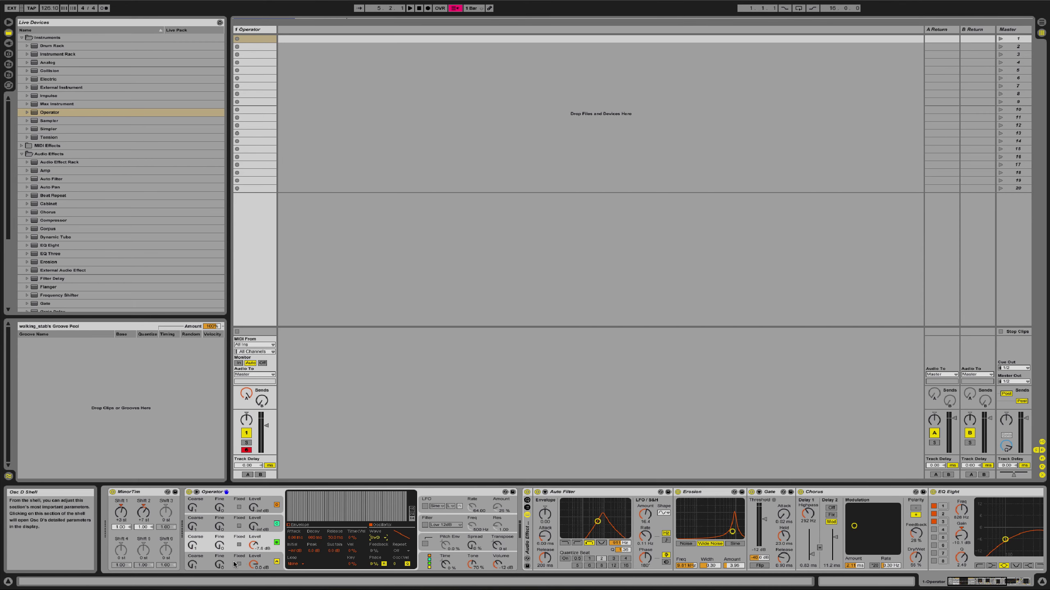
click(269, 556)
click(376, 537)
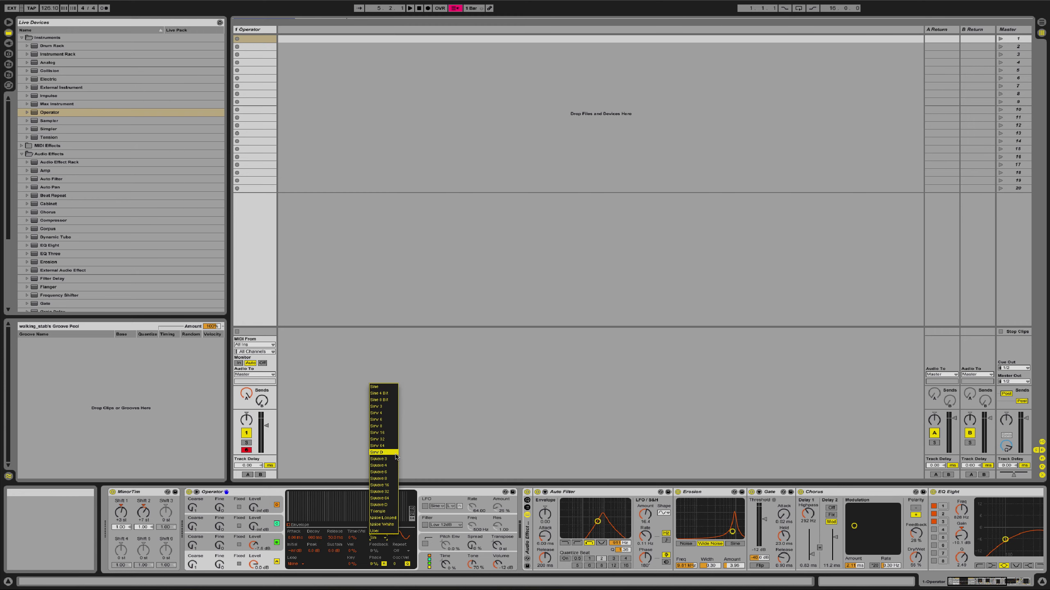
click(393, 452)
Choose Operator's parallel oscillator algorithm and enable its filter with a raised filter envelope sustain
click(430, 554)
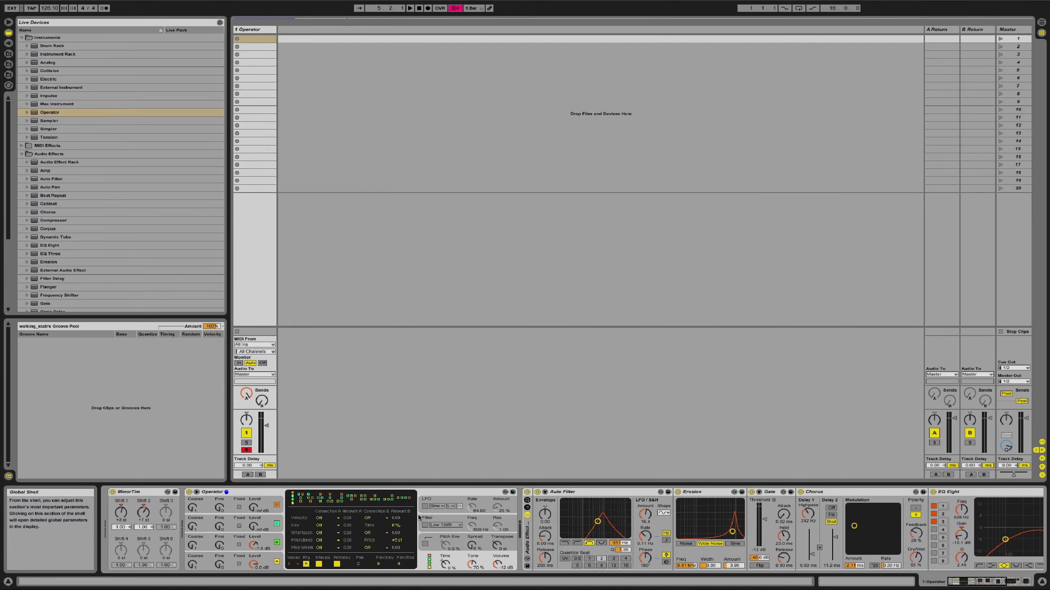
click(424, 525)
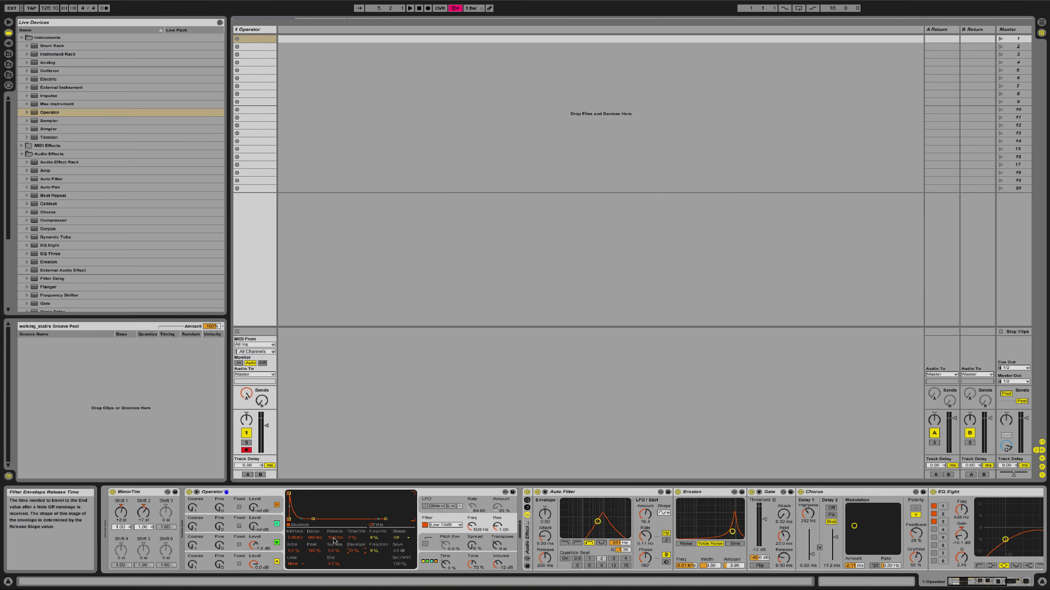
drag(334, 551, 334, 544)
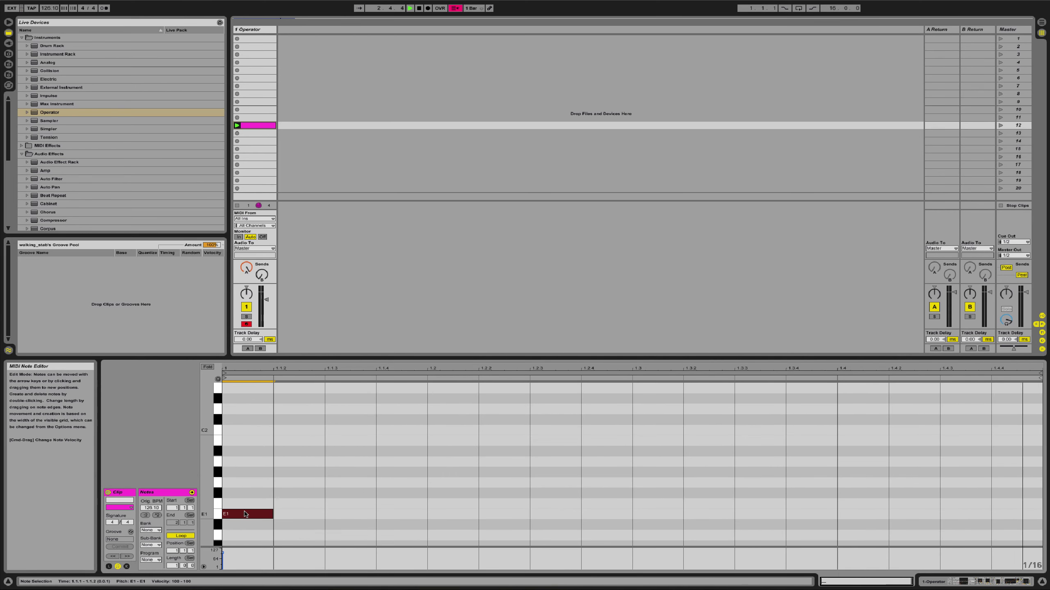
Add sixteenth notes G1 and B1 above the E1 at the start of the clip to complete the chord
double_click(247, 483)
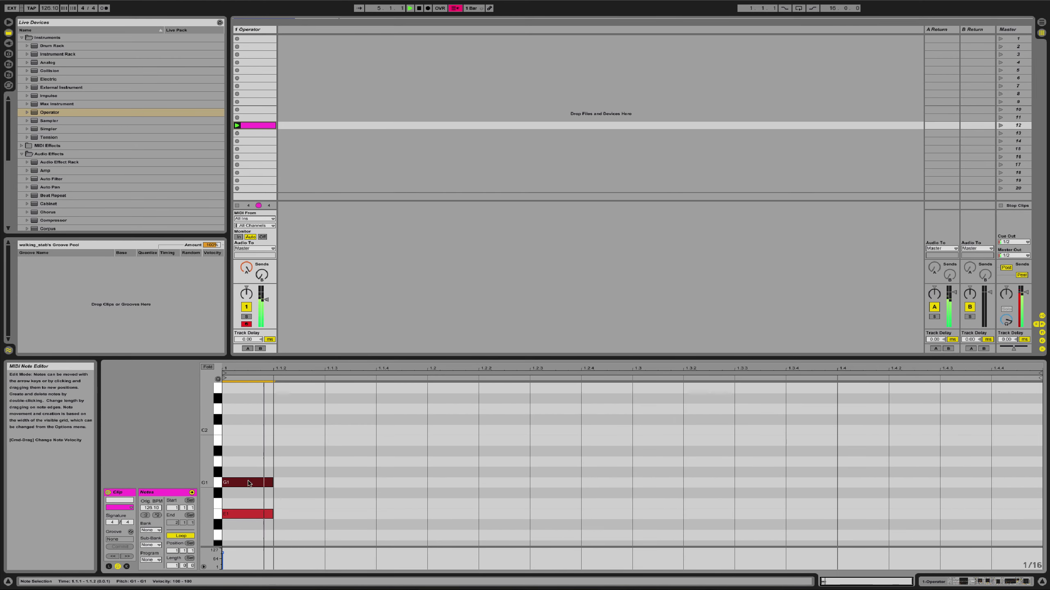
double_click(251, 440)
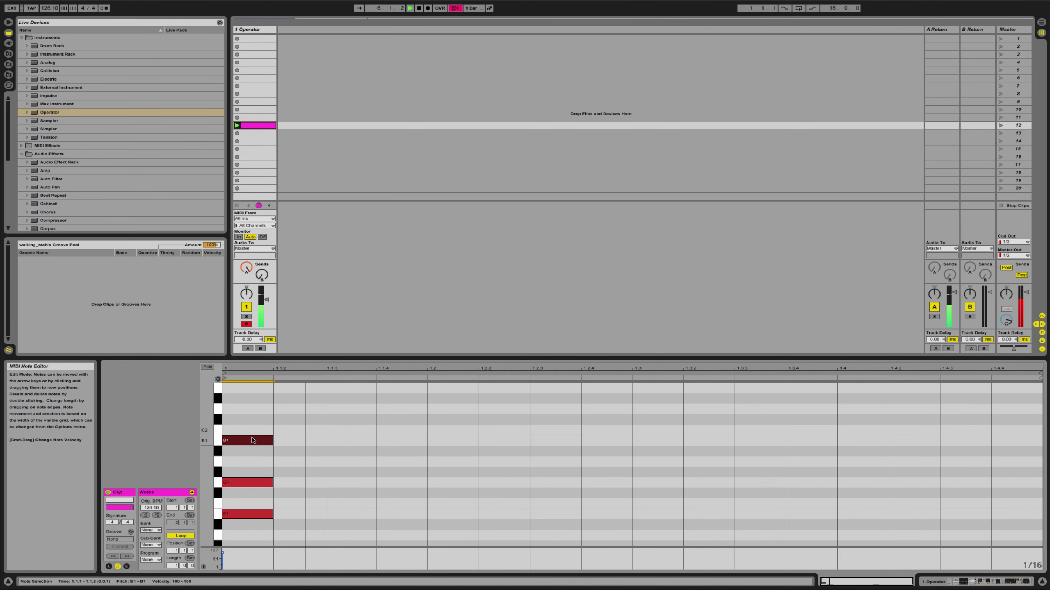
Select all three notes of the chord and transpose them down to F0, G#0 and C1
drag(245, 421, 253, 537)
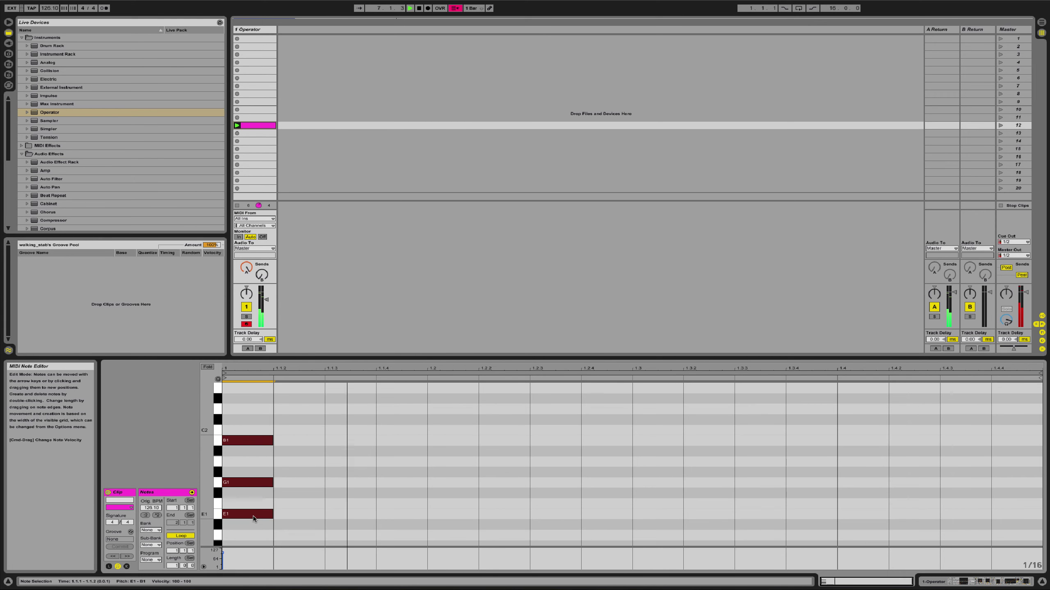
key(Down)
key(Down)
key(Down)
key(Down)
key(Down)
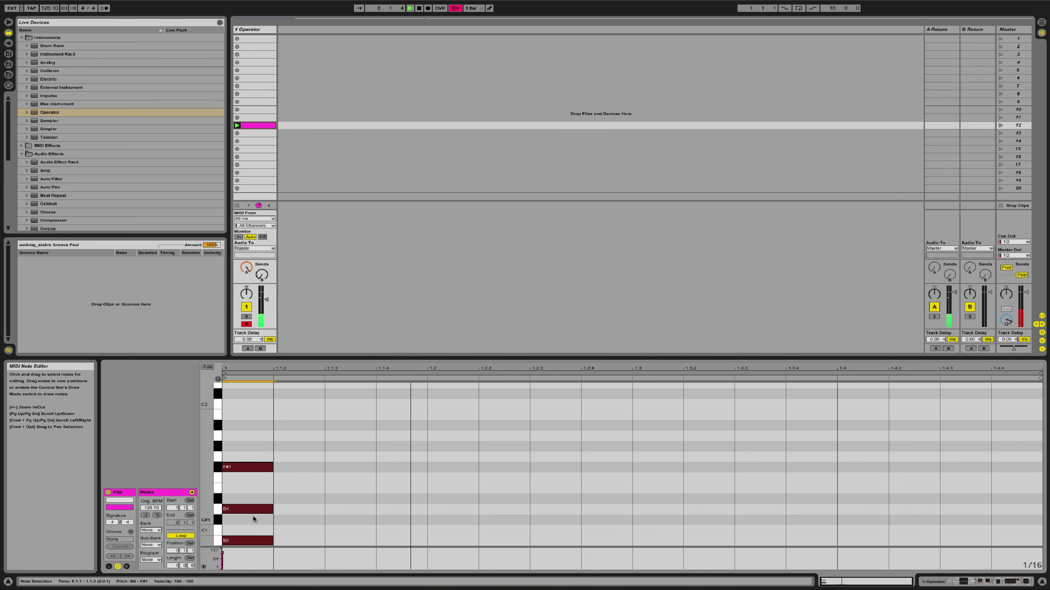
key(Up)
key(Up)
key(Up)
key(Up)
key(Up)
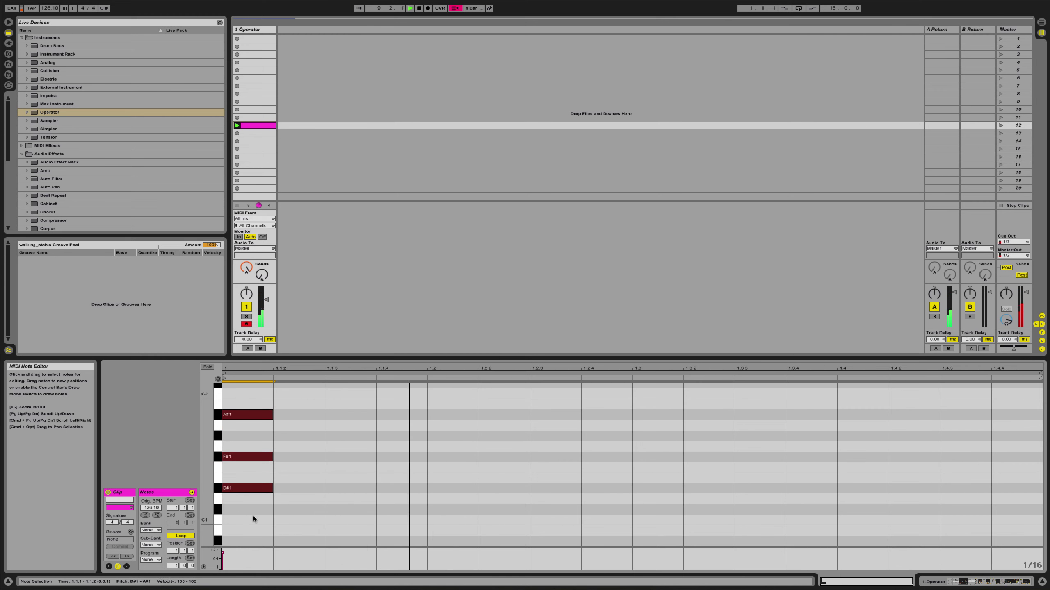
key(Down)
key(Down)
key(Down)
key(Down)
key(Down)
key(Down)
key(Down)
key(Down)
key(Down)
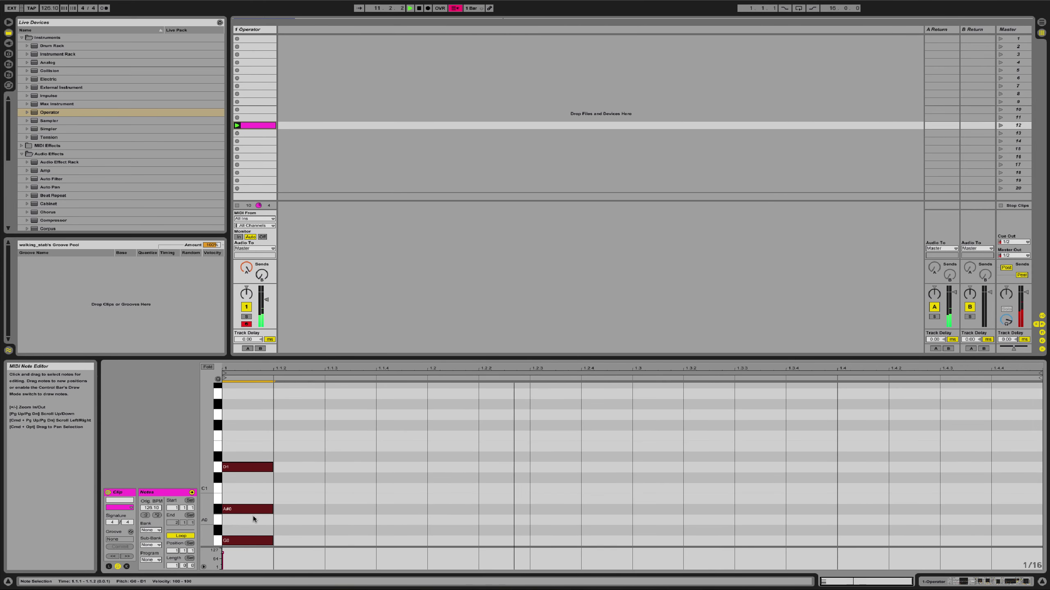
key(Down)
key(Down)
key(Down)
key(Down)
key(Down)
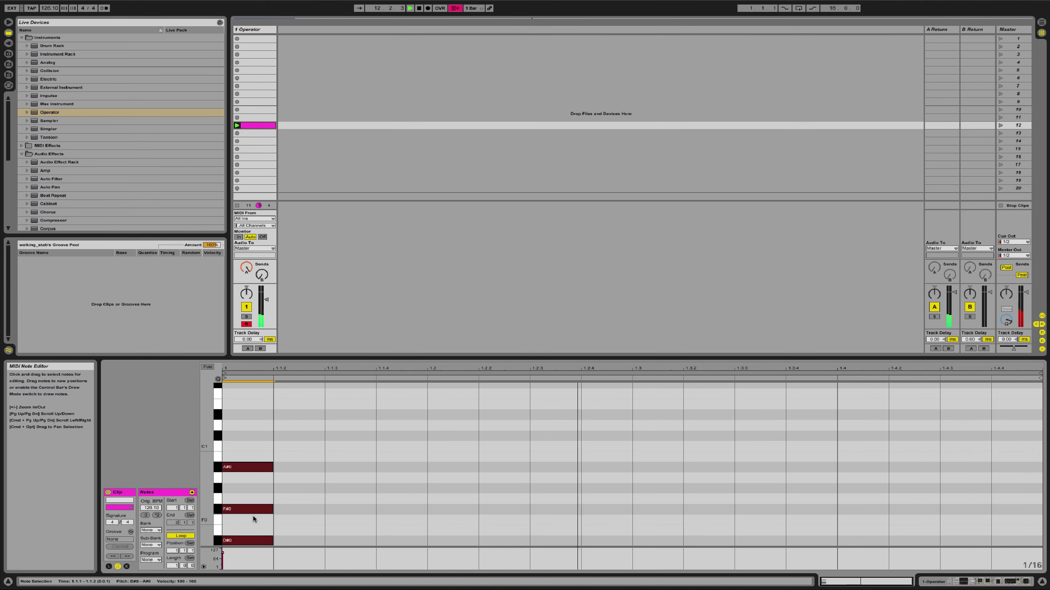
key(Up)
key(Up)
key(Up)
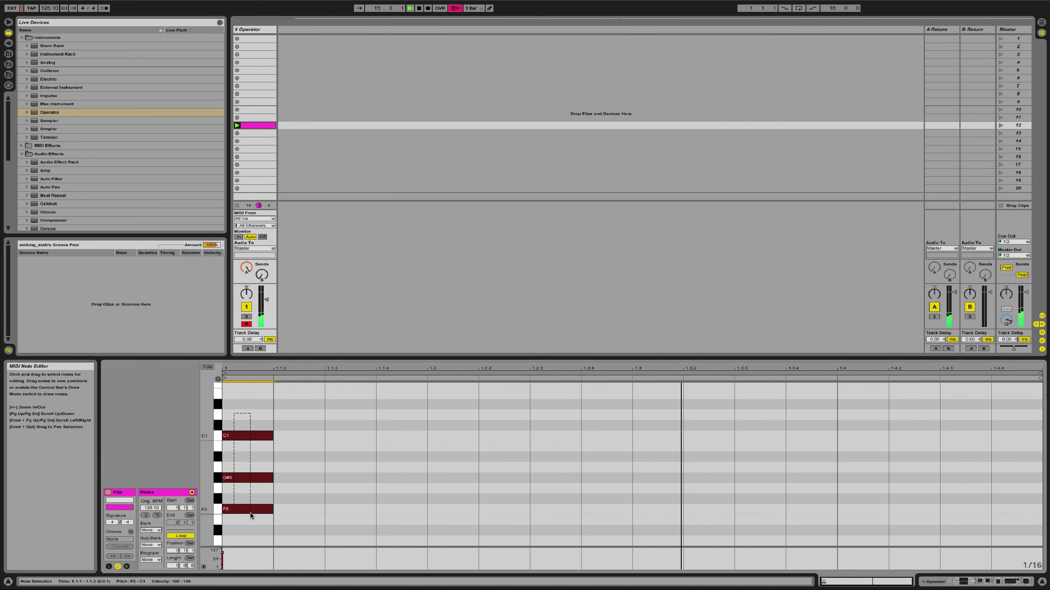
Copy the chord to 1.1.4, 1.2.4 and 1.3.3, and lengthen the last copy to an eighth note
click(251, 522)
drag(253, 524, 252, 426)
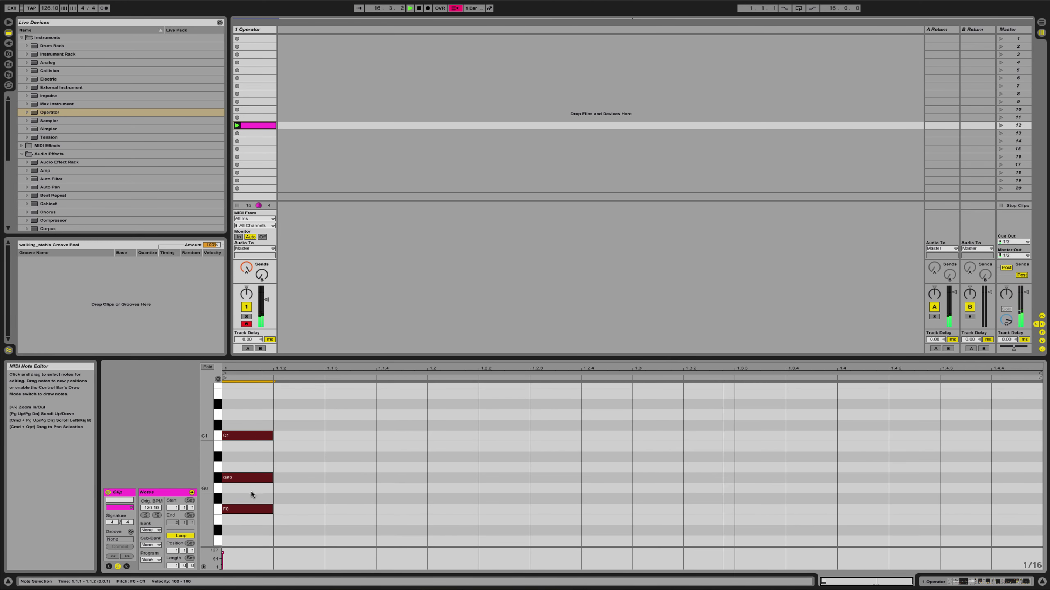
drag(248, 508, 387, 516)
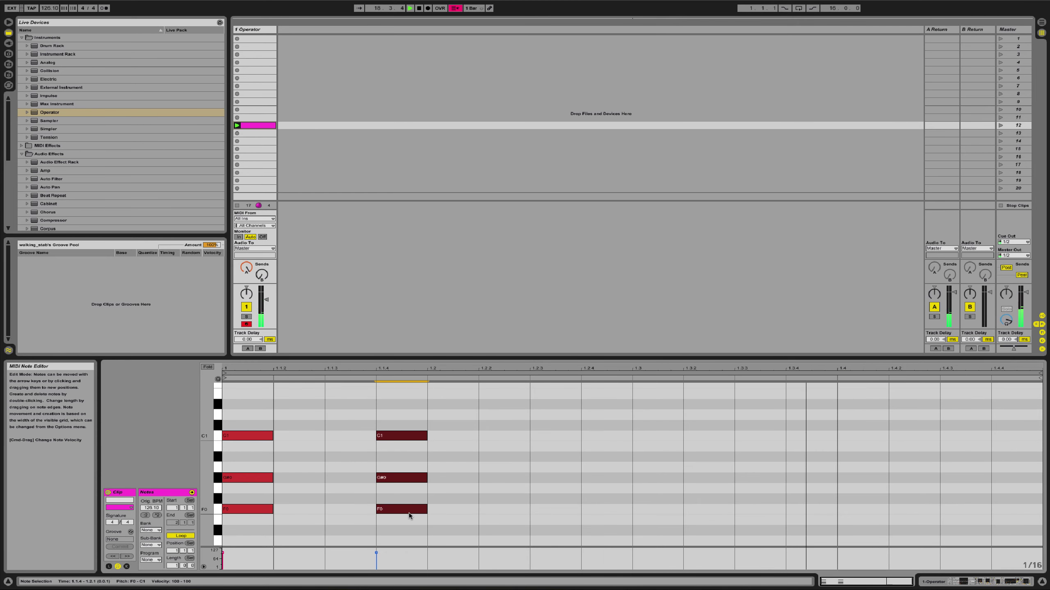
drag(388, 514, 617, 513)
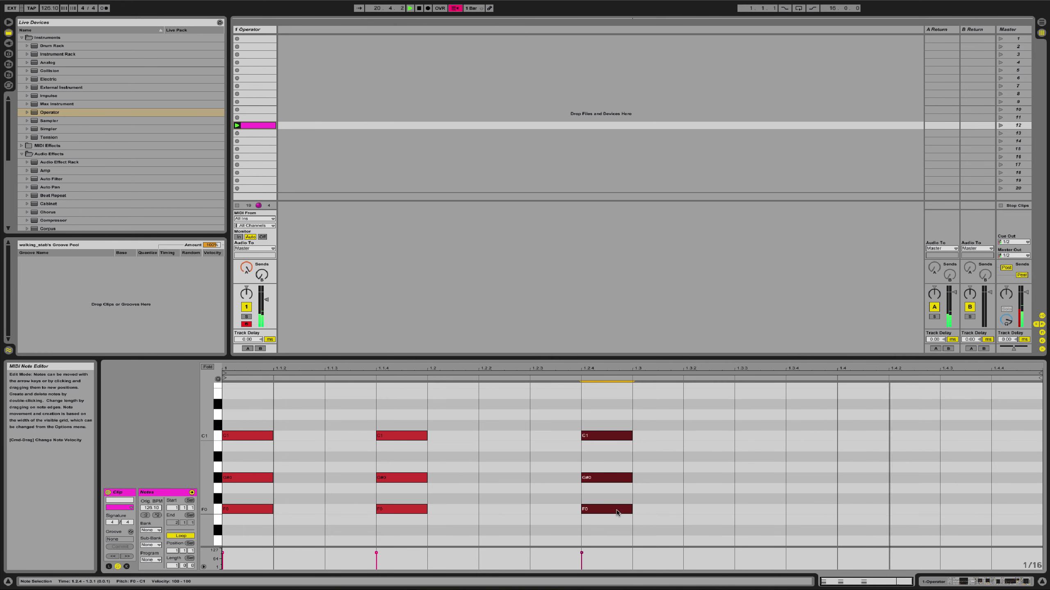
drag(624, 513, 765, 518)
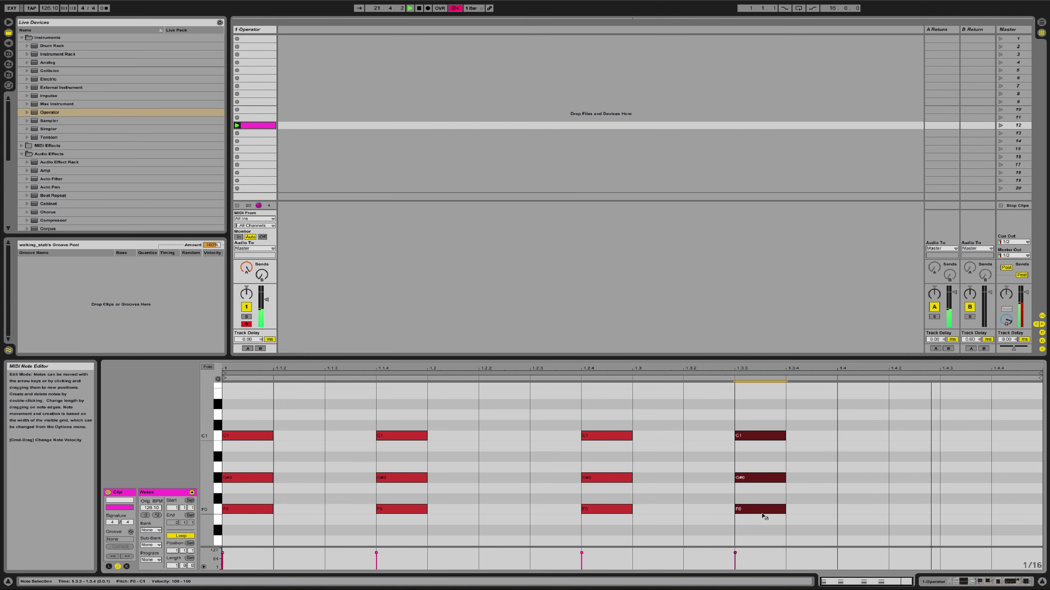
drag(786, 512, 872, 514)
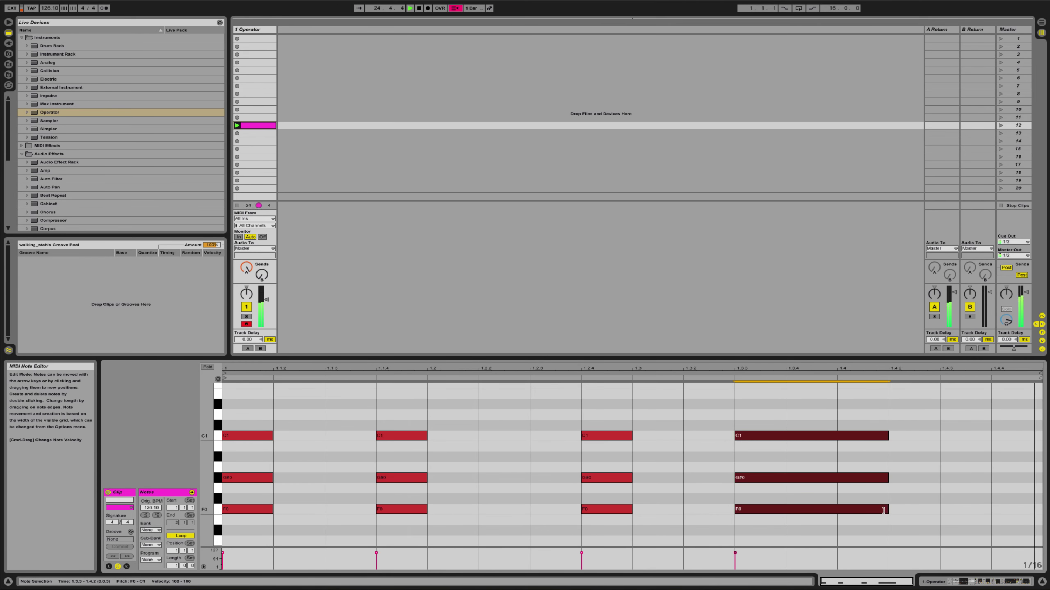
key(shift+Left)
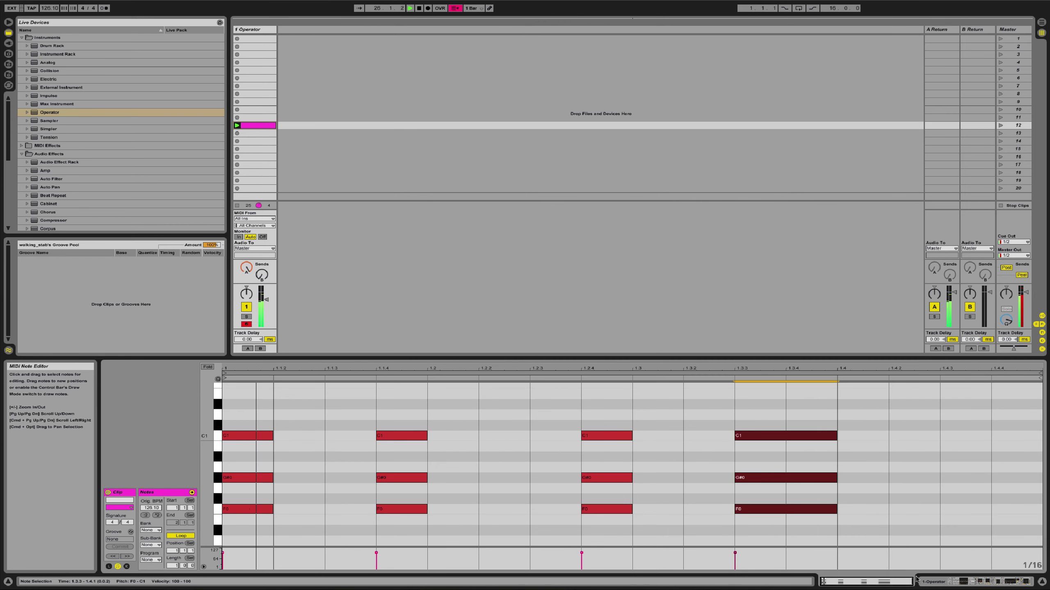
Show the chord track's device chain and fine-tune Auto Filter's cutoff frequency and resonance
click(945, 584)
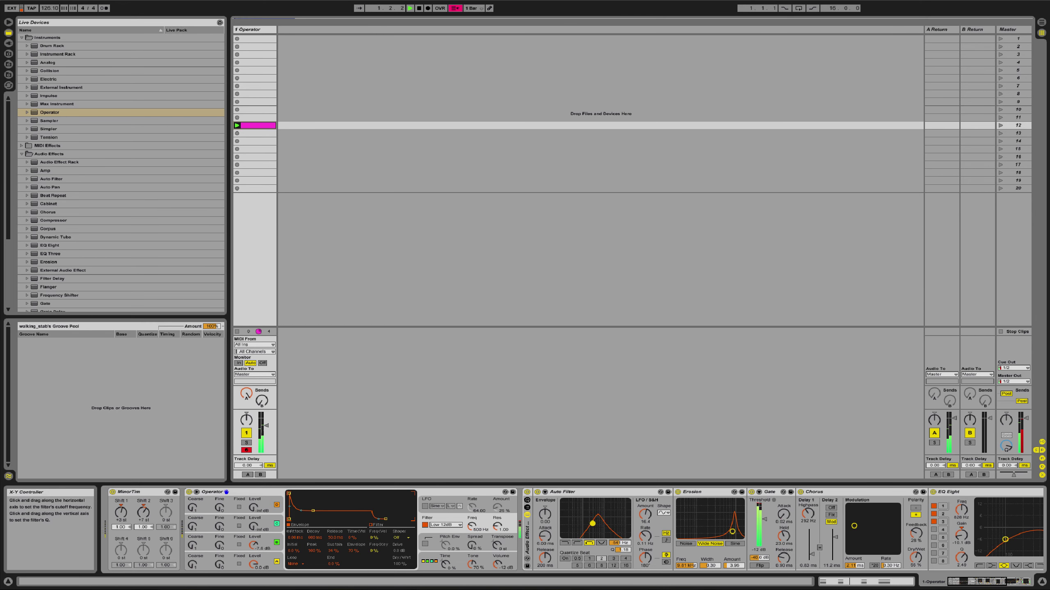
drag(601, 523, 597, 517)
Browse the Drum Rack kit presets in the device browser for a drum kit, and relaunch the chord clip
click(25, 113)
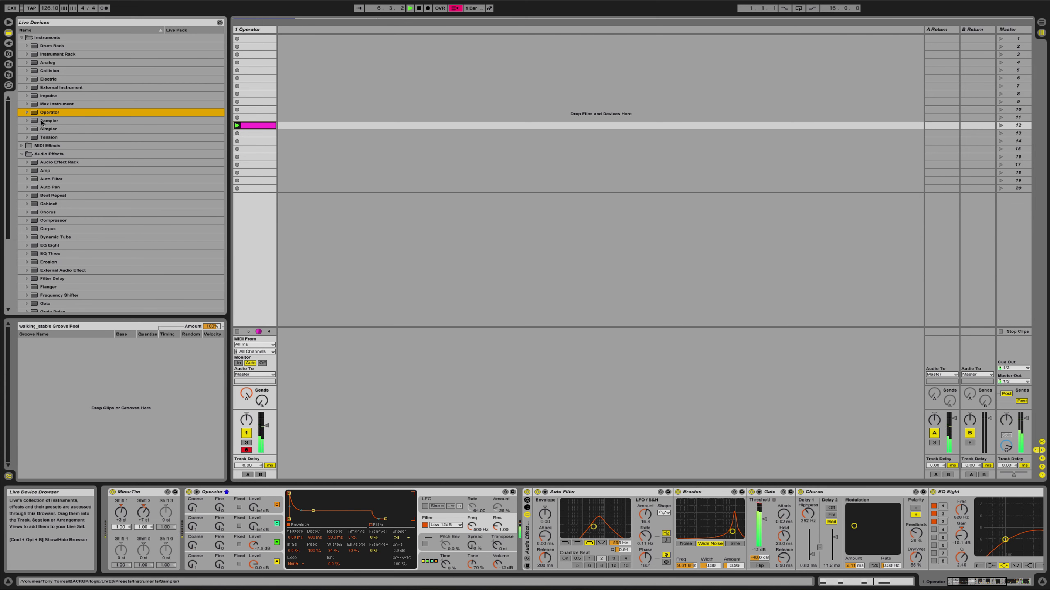
click(26, 46)
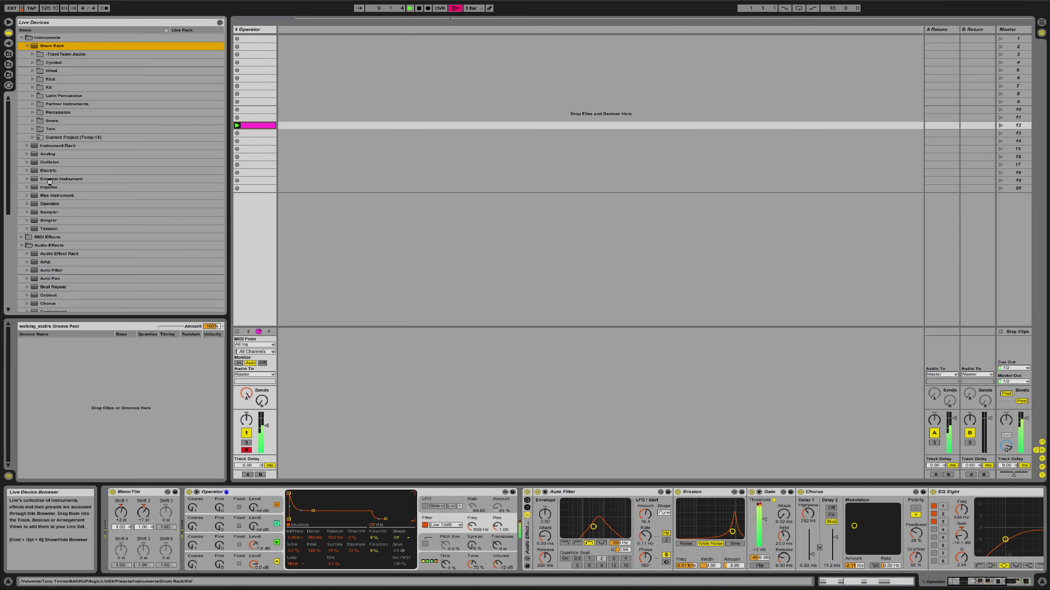
key(Down)
key(Down)
key(Down)
key(Down)
key(Down)
key(Right)
scroll(51, 248, down, 10)
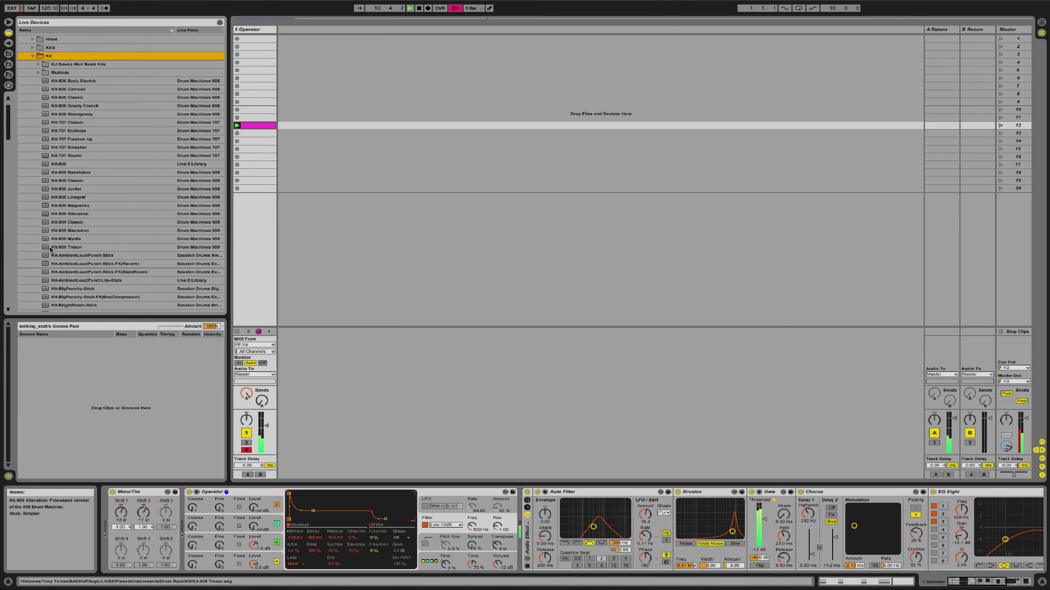
scroll(52, 248, down, 20)
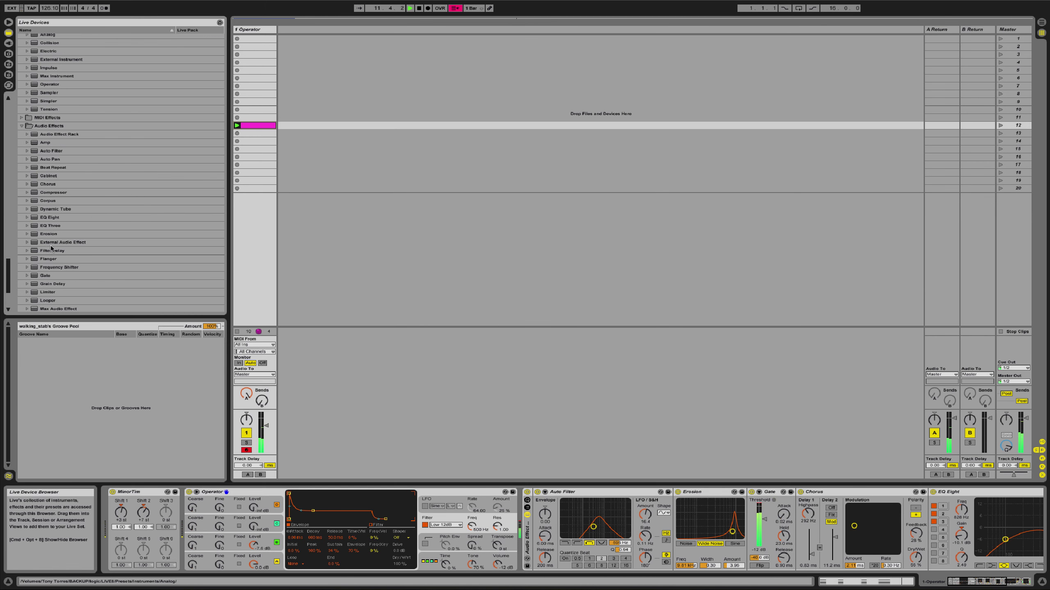
scroll(51, 246, down, 8)
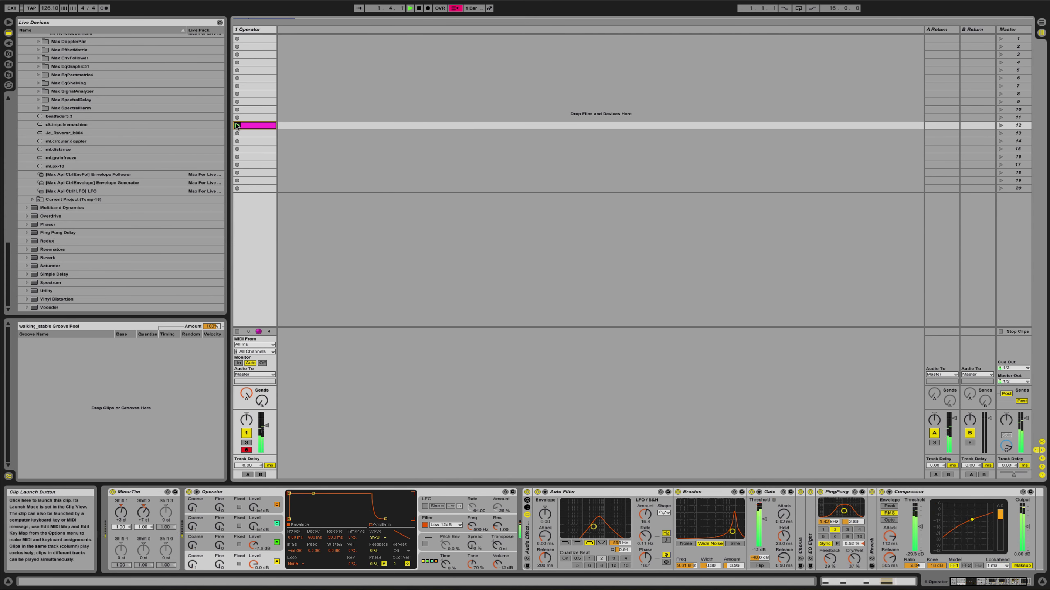
click(237, 126)
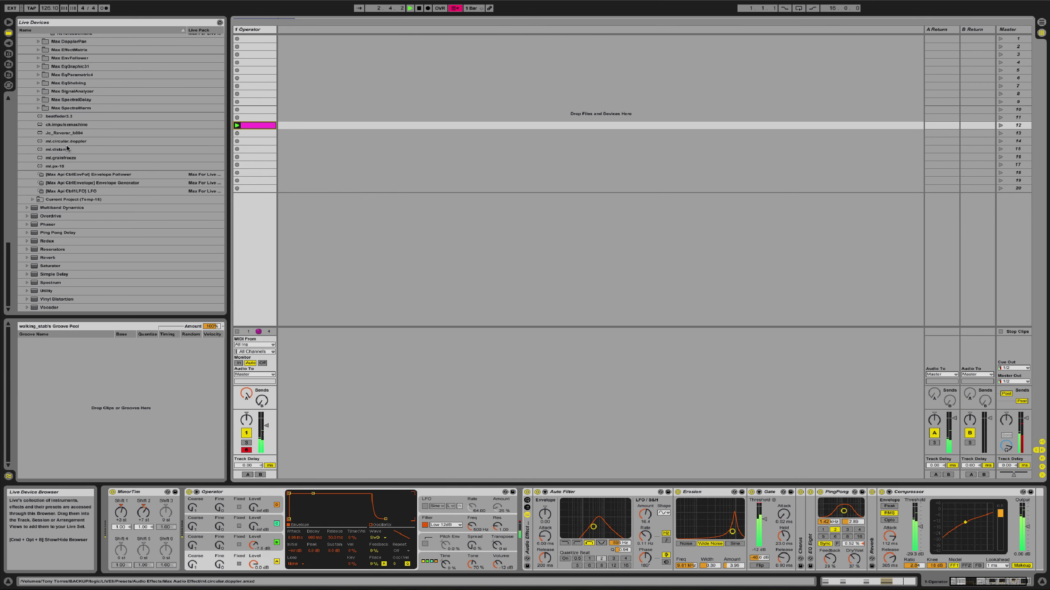
scroll(52, 145, up, 10)
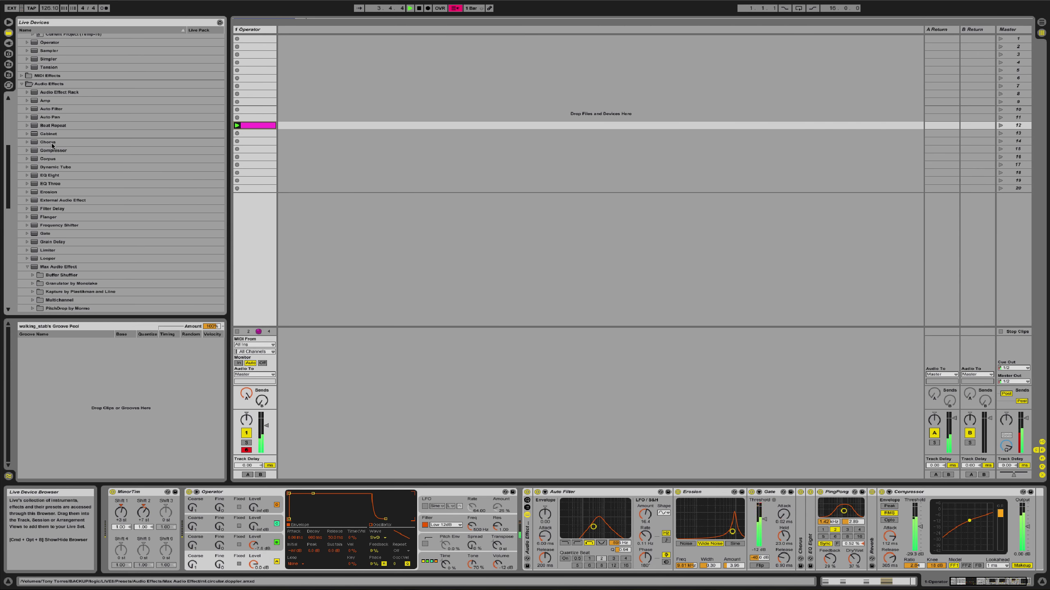
scroll(51, 145, up, 3)
scroll(52, 145, up, 7)
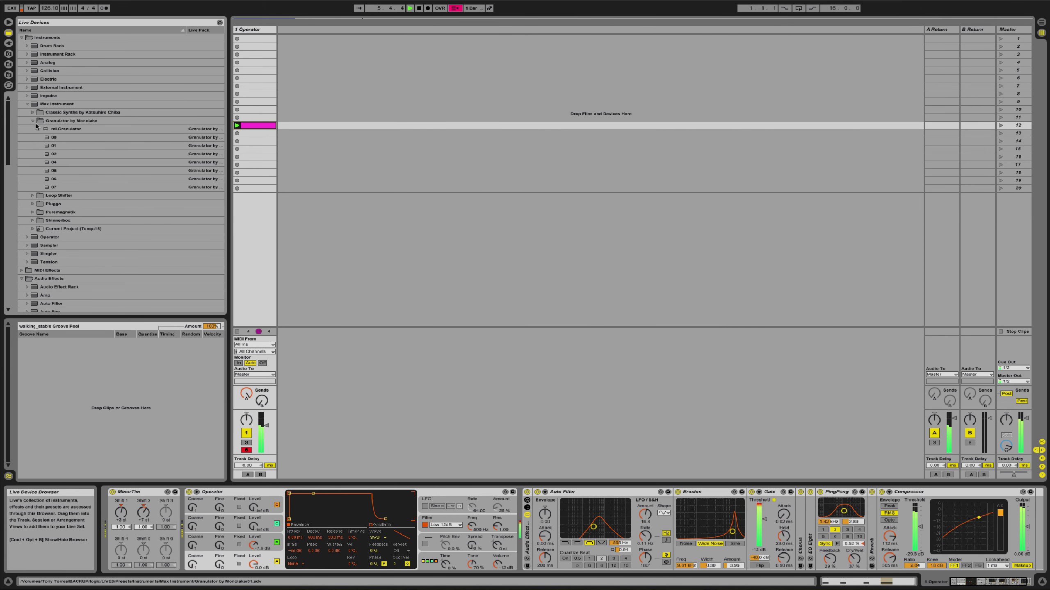
Load the custom drum rack preset near the end of the Drum Rack kits onto a new MIDI track
click(28, 46)
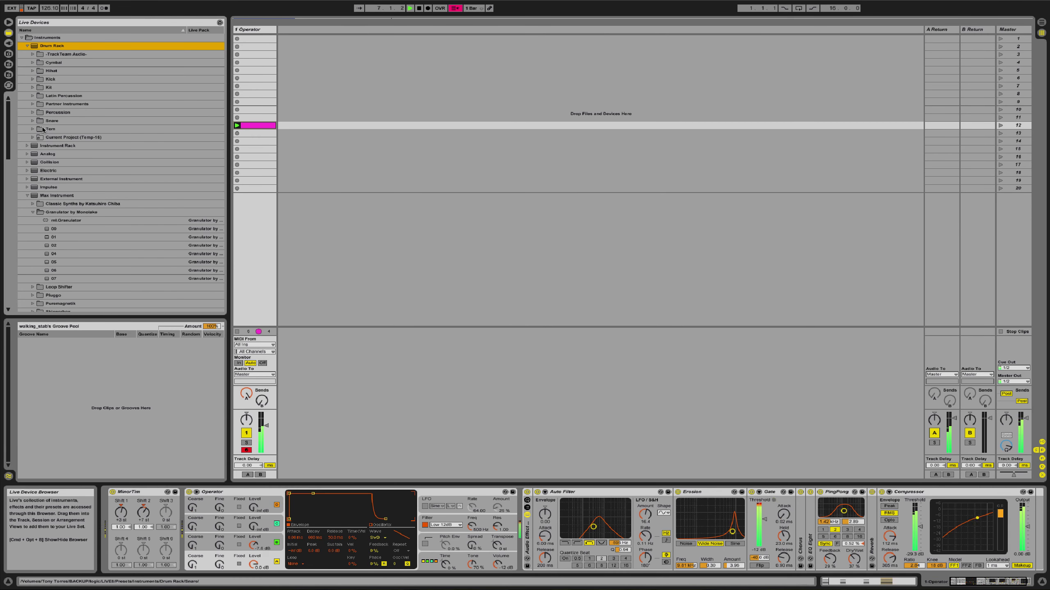
click(33, 88)
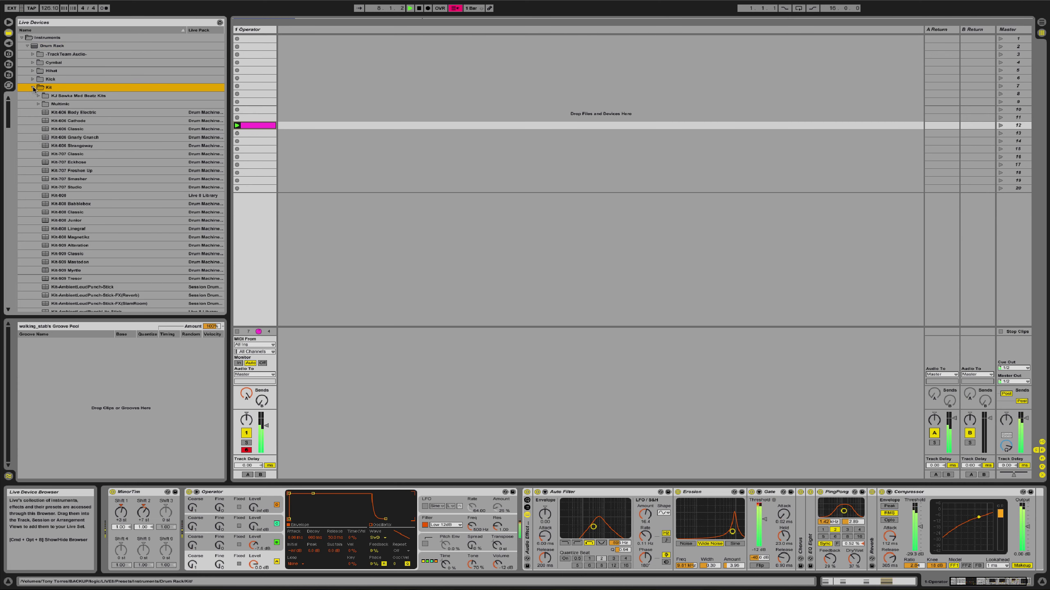
scroll(44, 236, down, 15)
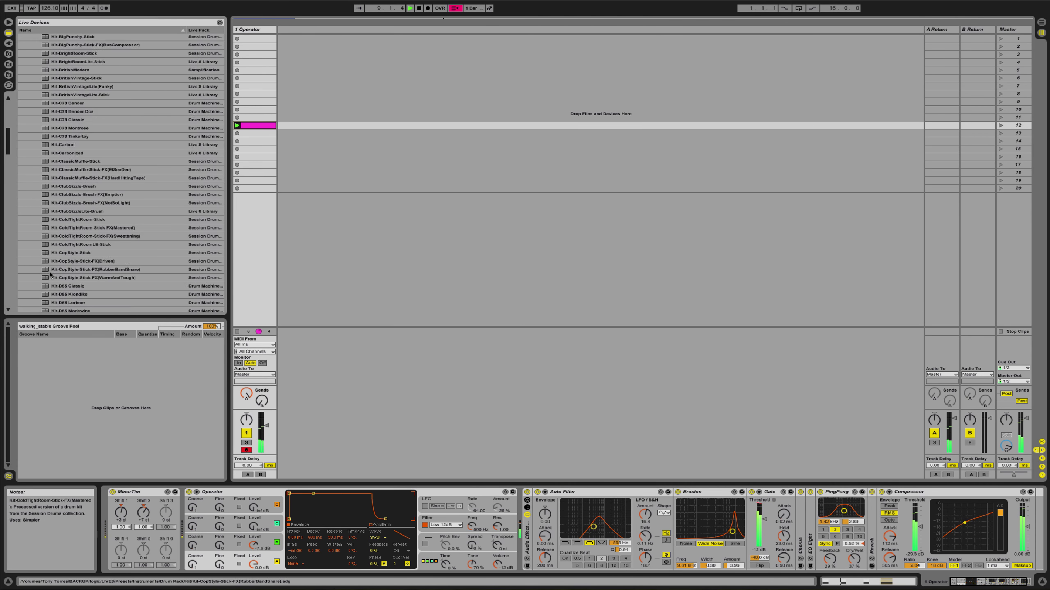
scroll(50, 274, down, 5)
scroll(50, 274, down, 20)
drag(68, 94, 599, 157)
Create a clip in the drum track's slot 10 with sixteenth BazzISM 2.0 notes on all four beats and launch it
double_click(295, 110)
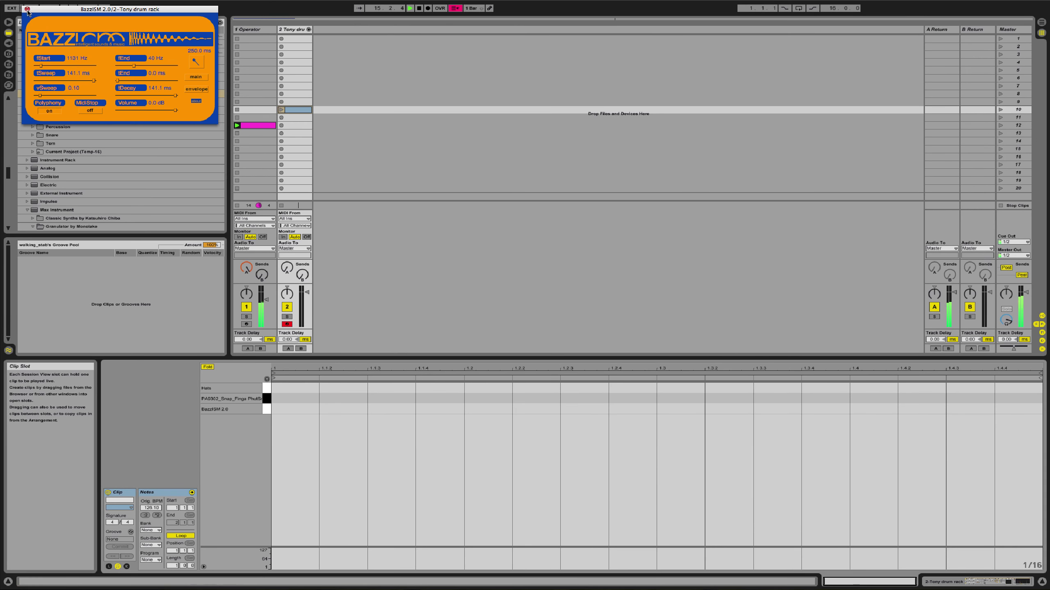
double_click(287, 409)
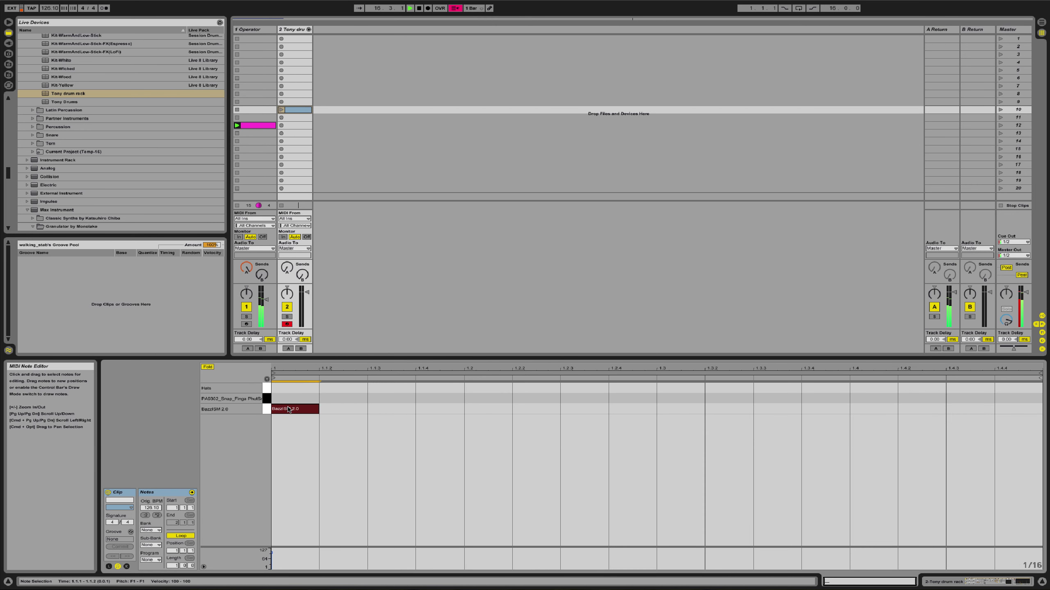
click(417, 408)
double_click(429, 407)
drag(431, 409, 479, 409)
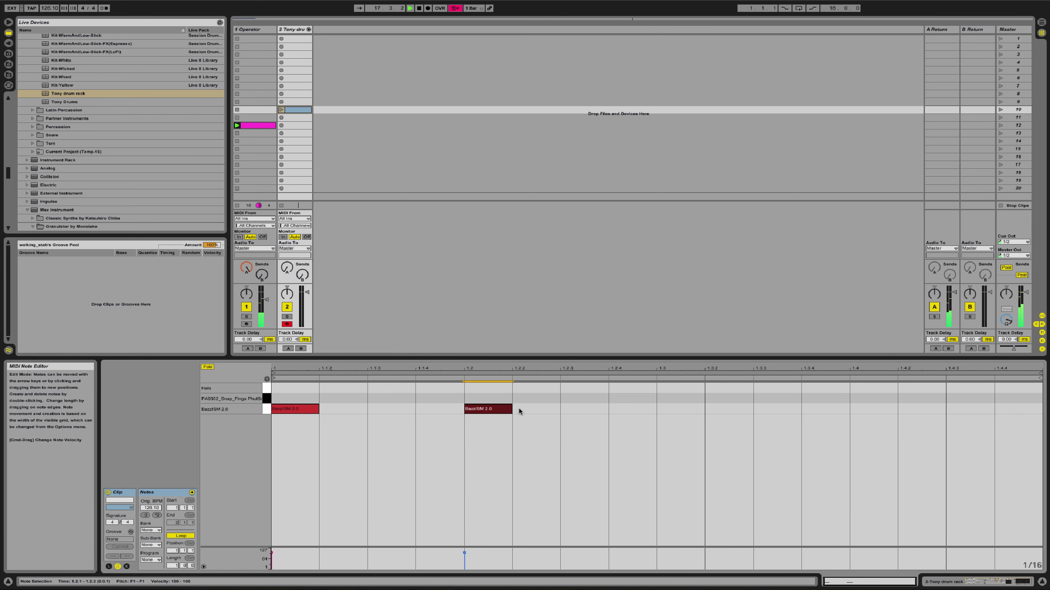
double_click(672, 409)
click(857, 411)
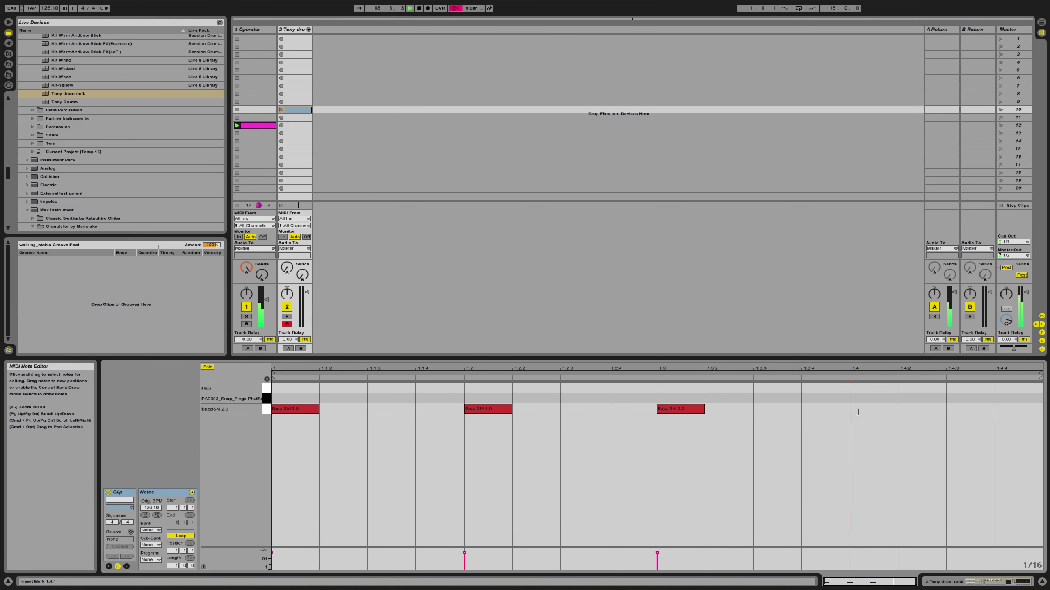
double_click(858, 409)
click(281, 110)
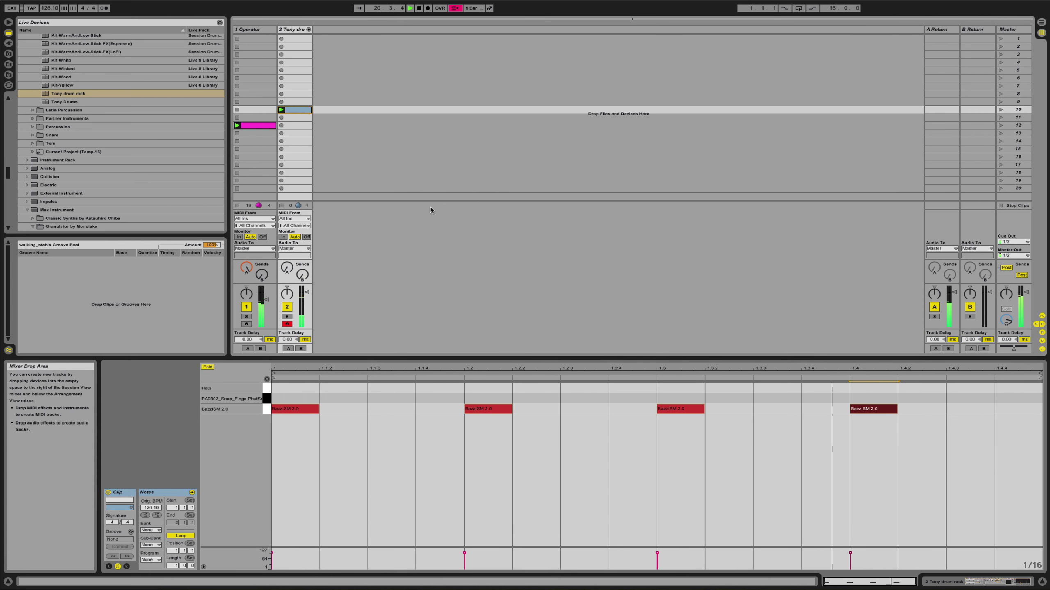
Return to the chord track's device chain and raise Auto Filter's cutoff frequency and resonance
click(958, 583)
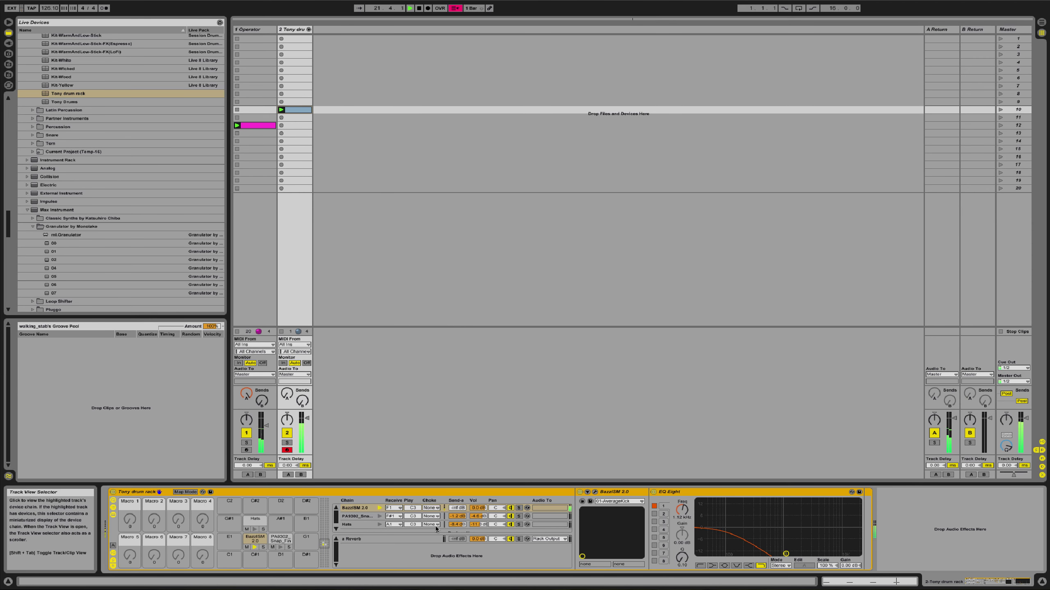
click(268, 315)
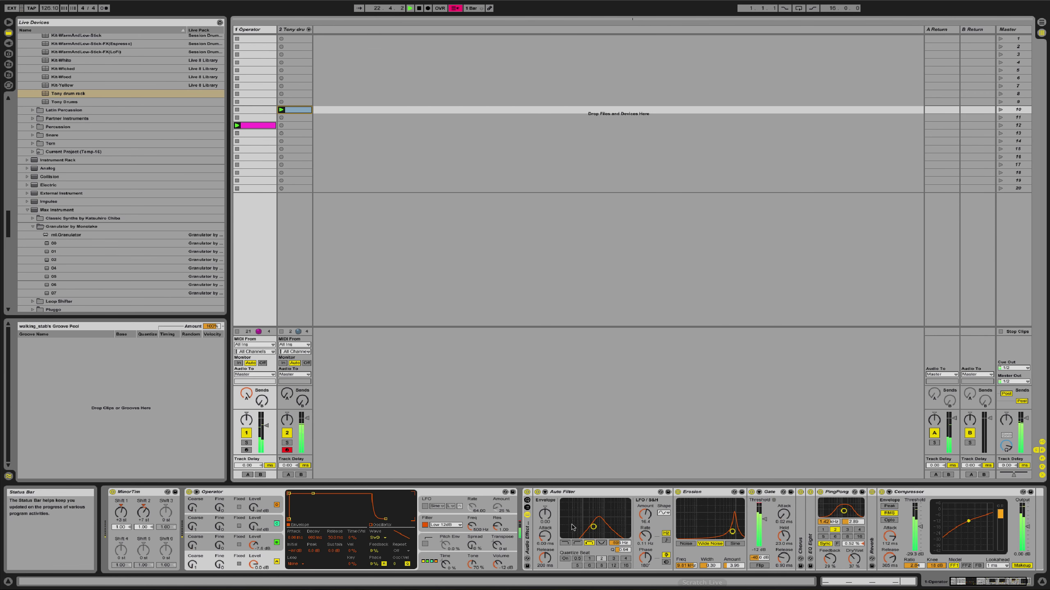
drag(572, 528, 595, 516)
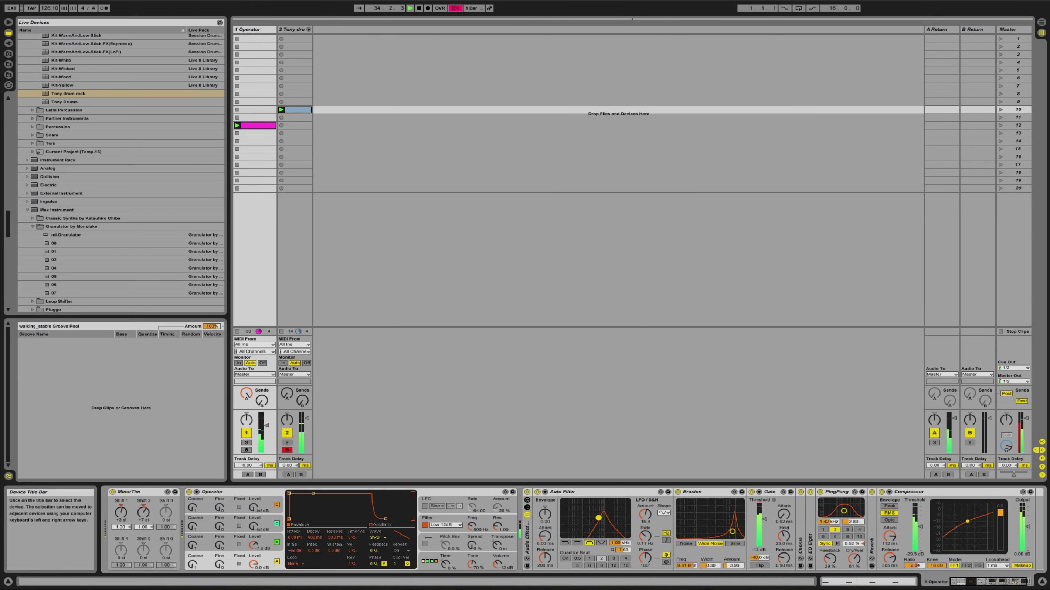
Unfold EQ Eight and Chorus in the chord track's effects chain
double_click(811, 544)
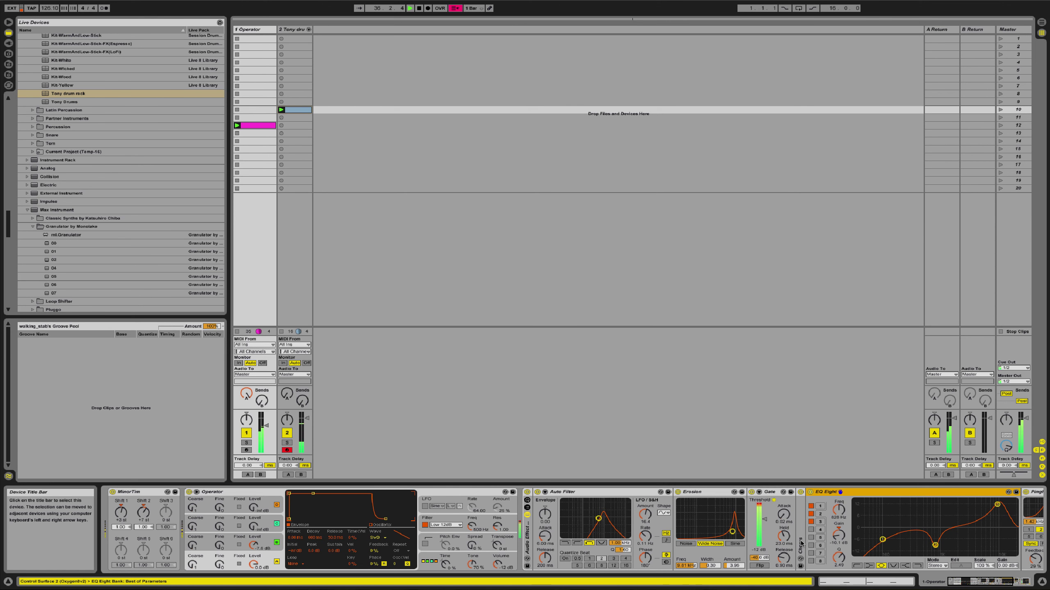
double_click(801, 543)
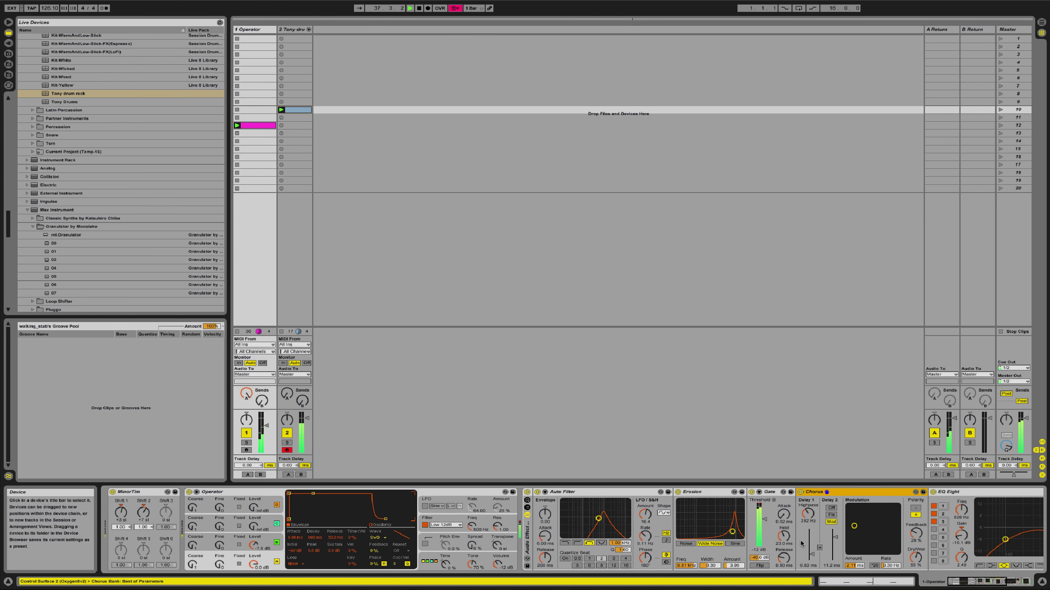
scroll(801, 542, right, 5)
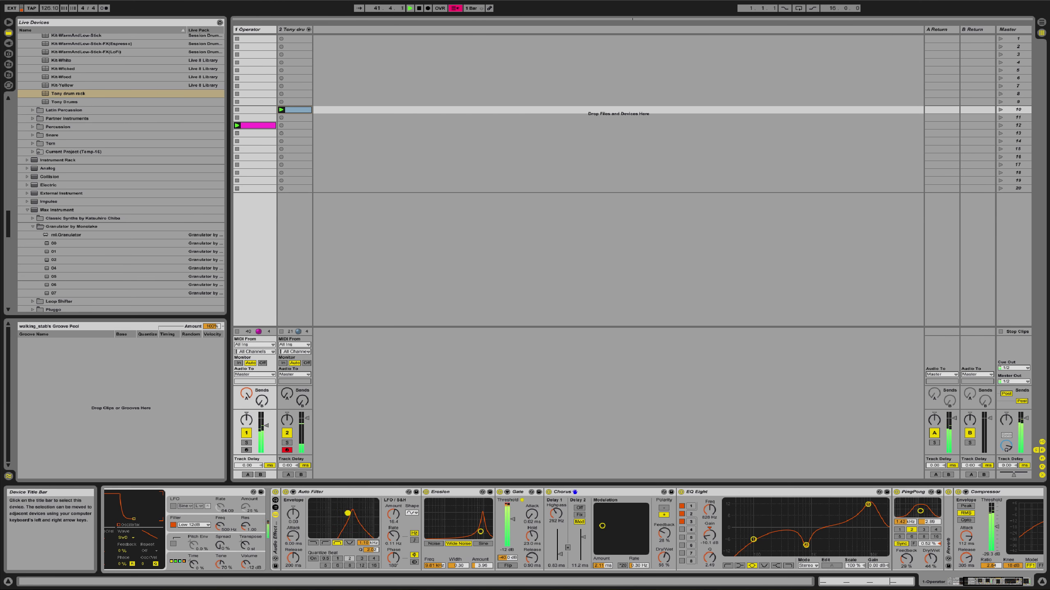
Add Hats notes on the four offbeats (1.1.3, 1.2.3, 1.3.3, 1.4.3) of the drum clip and shorten them together
double_click(299, 110)
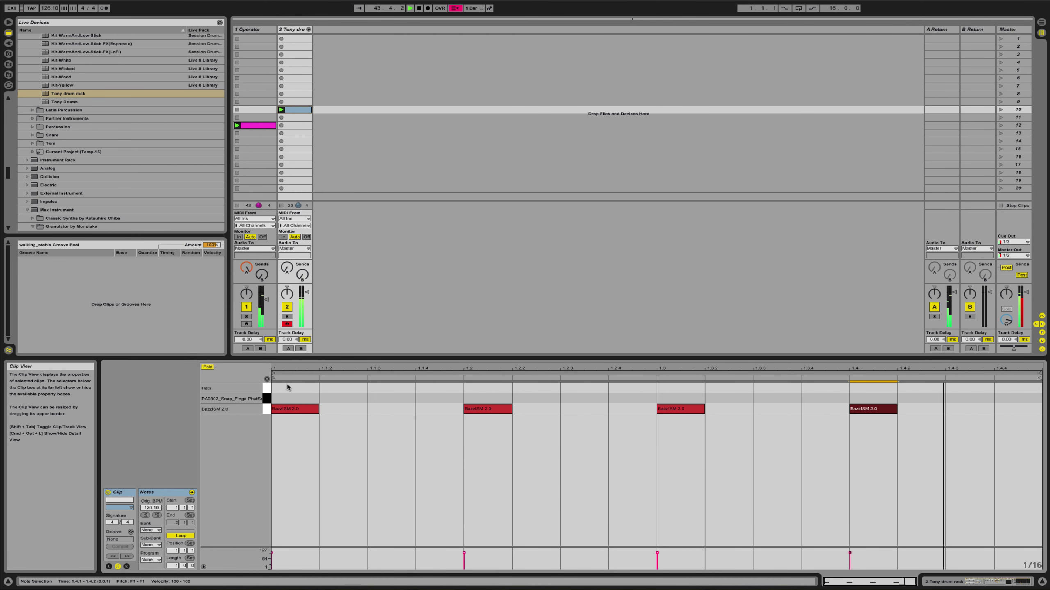
double_click(370, 388)
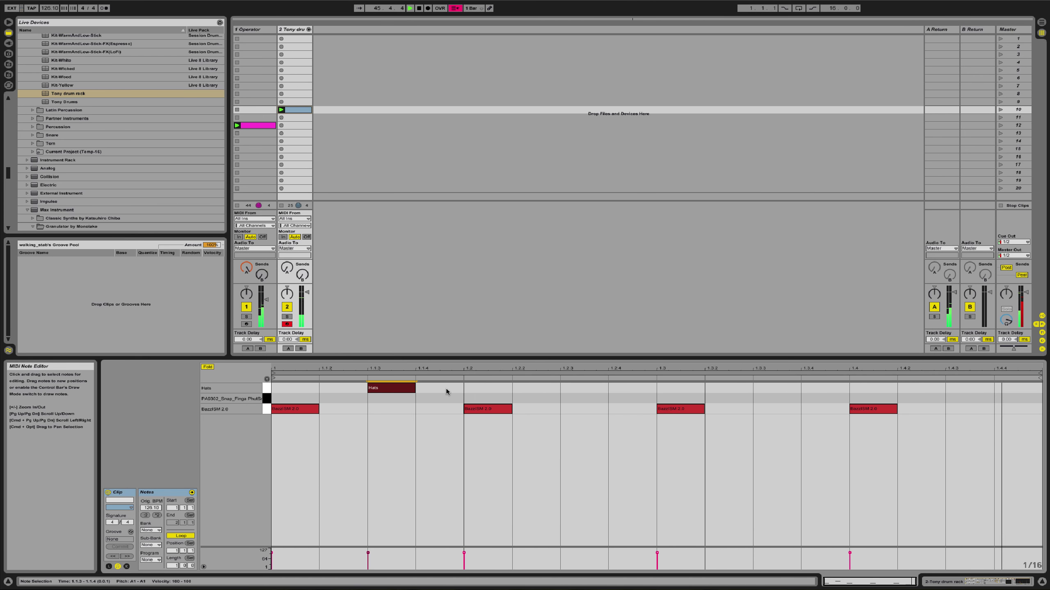
double_click(585, 387)
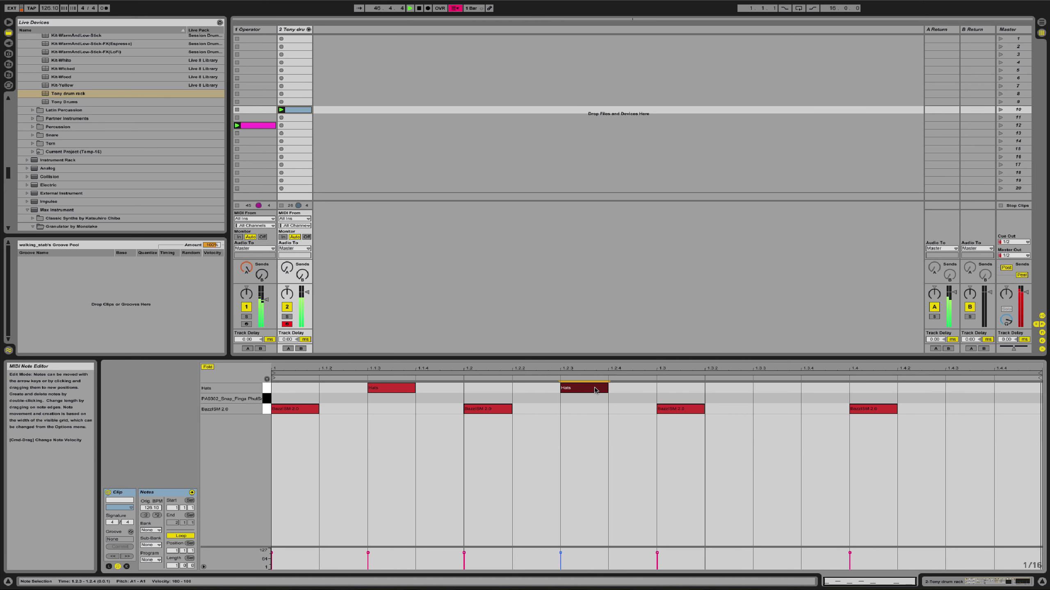
double_click(764, 387)
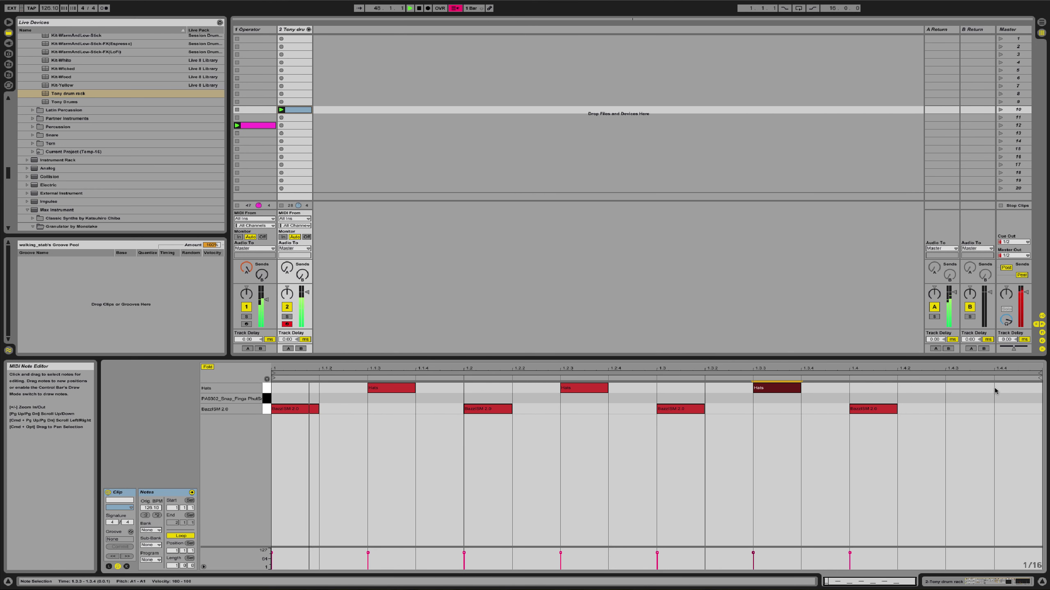
double_click(981, 387)
drag(1025, 392, 273, 392)
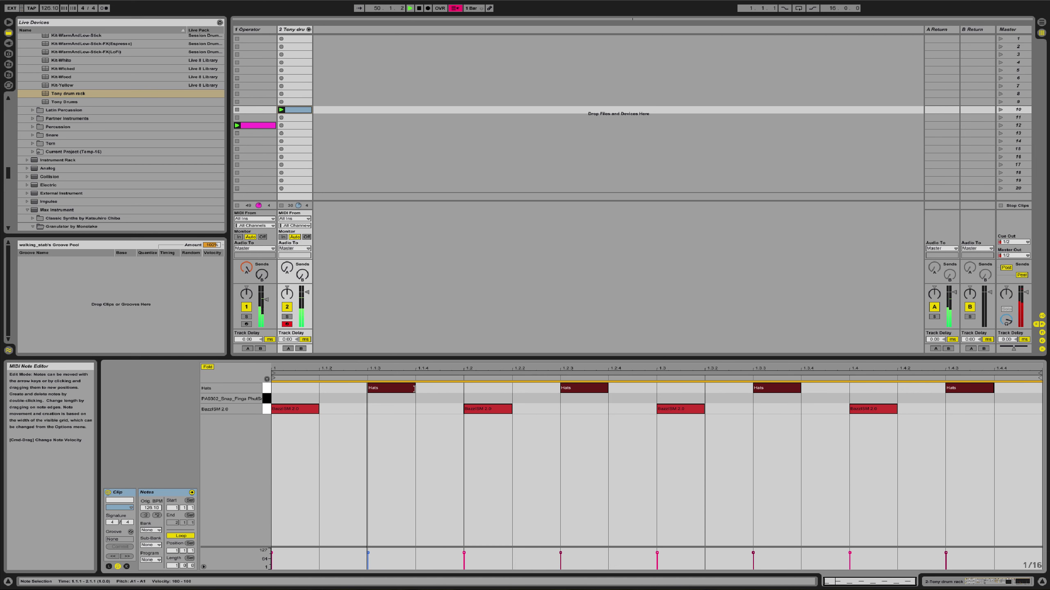
drag(415, 391, 376, 389)
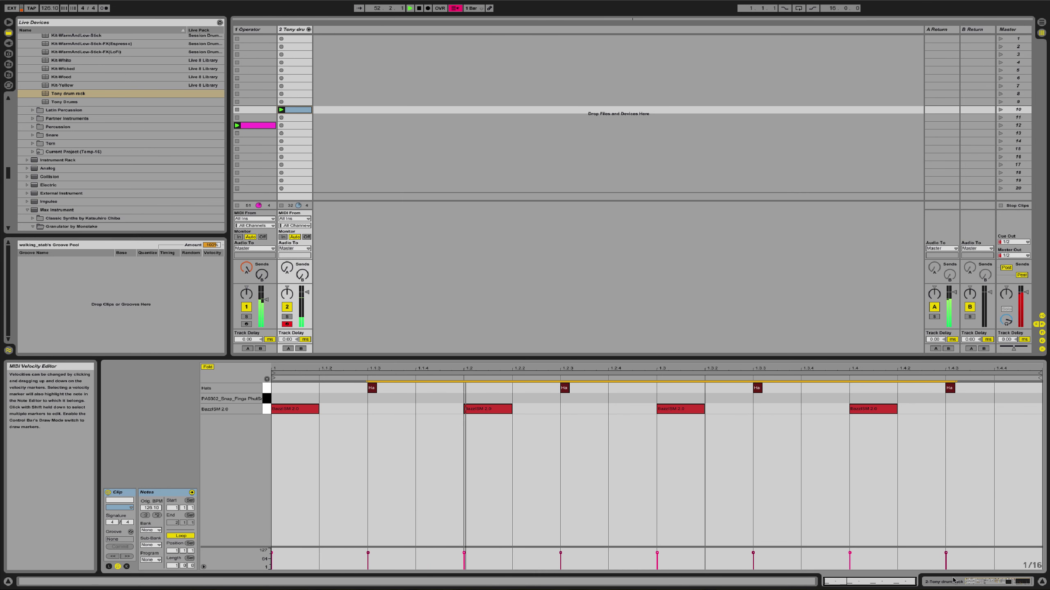
Open the drum rack's devices, select the Hats chain and raise its volume
key(shift+Tab)
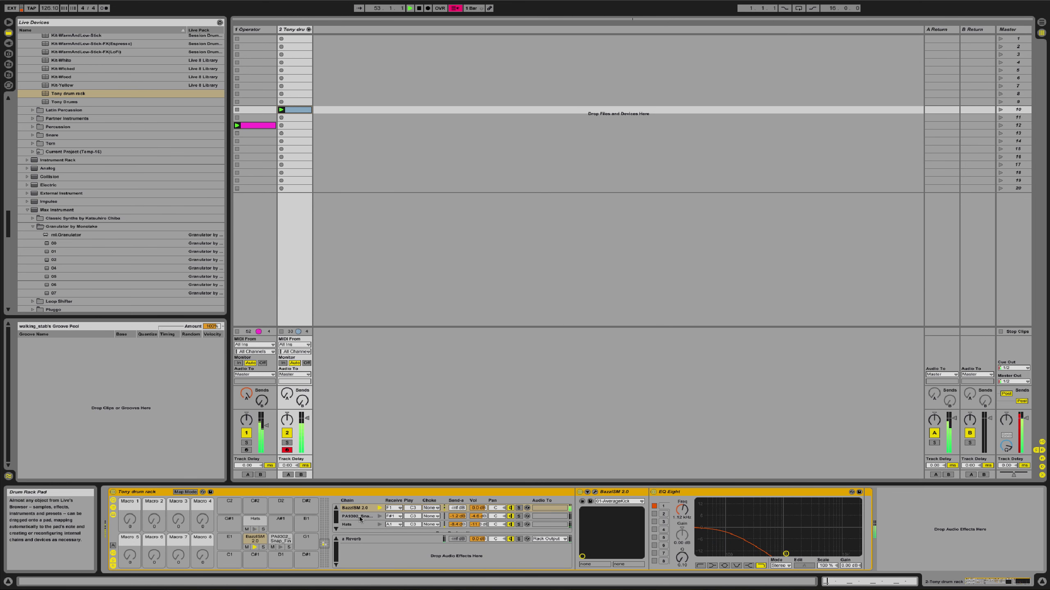
click(369, 524)
drag(478, 524, 478, 520)
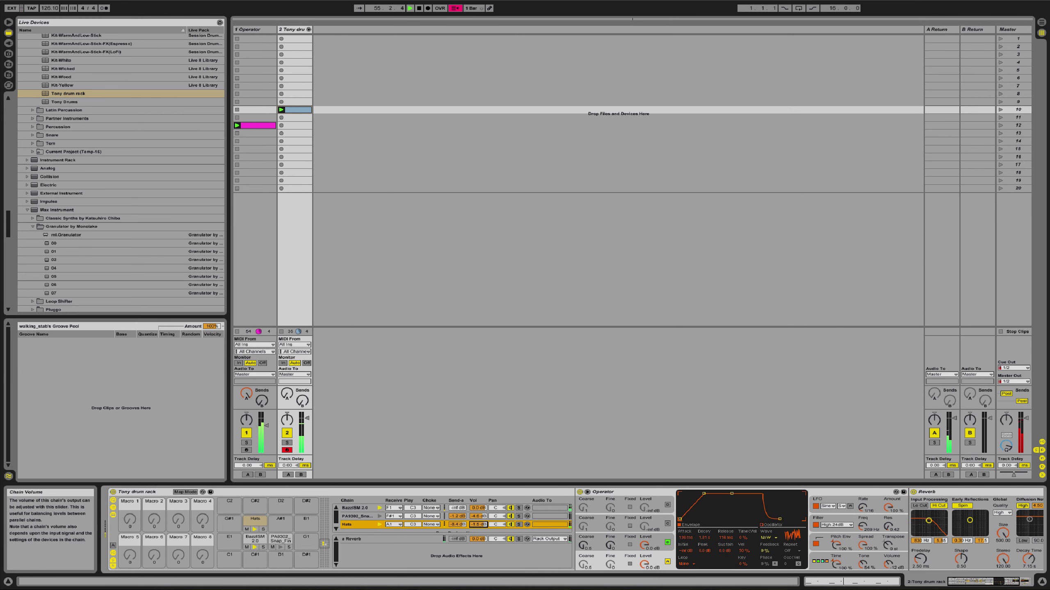
drag(478, 525, 478, 524)
drag(473, 526, 333, 283)
click(304, 277)
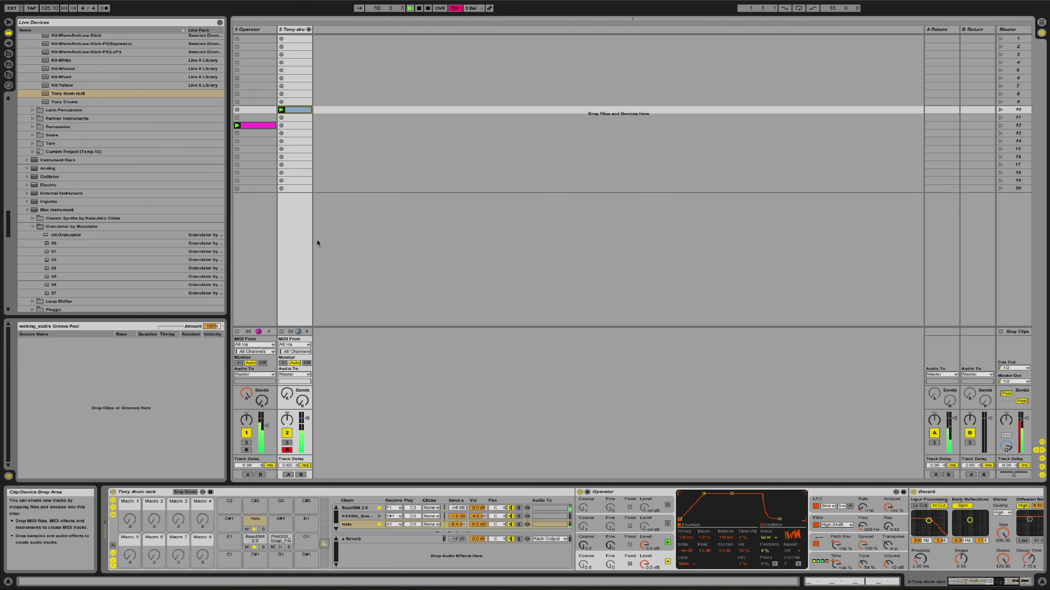
Check the Hats notes in the drum clip and display the chord track's device chain
double_click(300, 109)
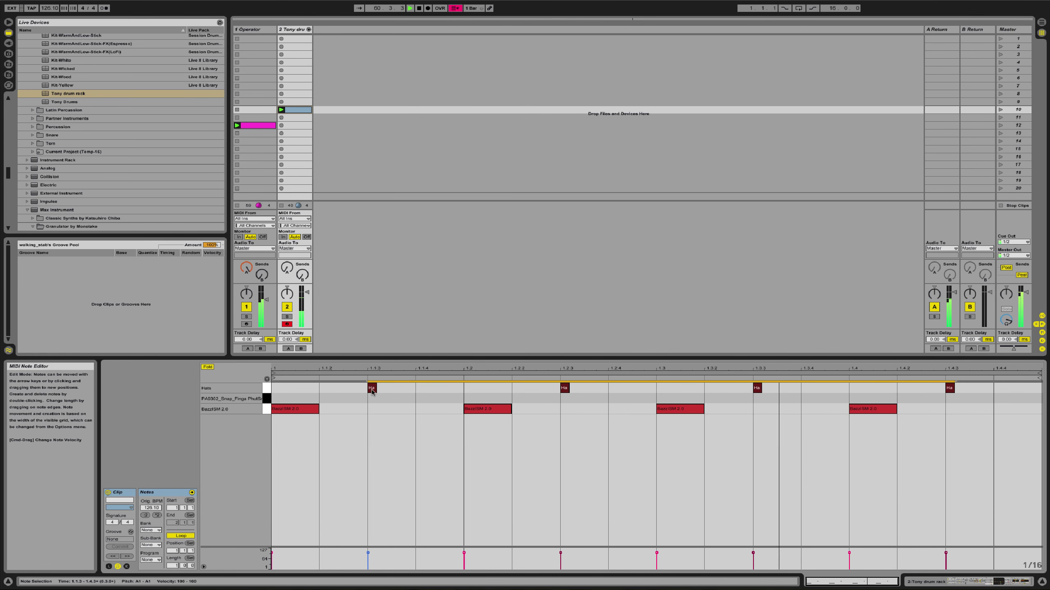
click(926, 582)
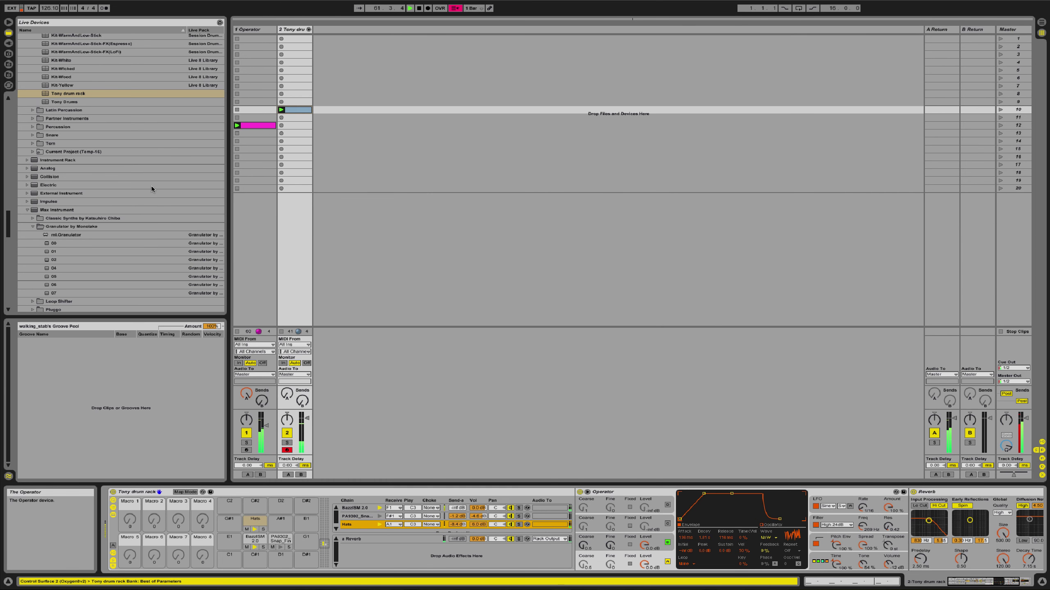
click(258, 237)
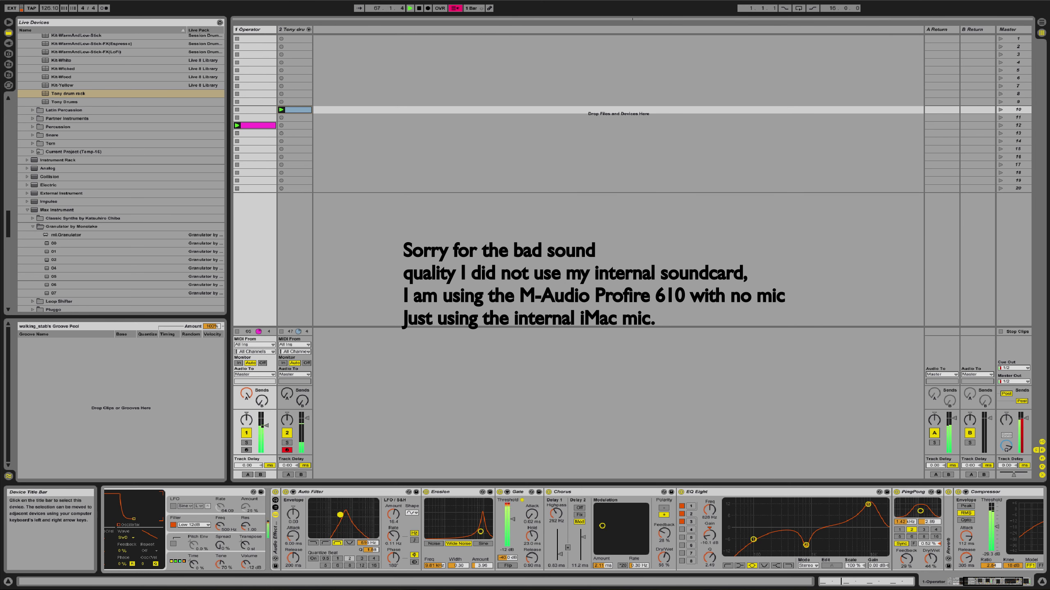
Shorten the four Hats notes in the drum clip further and raise their velocities to 127
click(307, 111)
double_click(307, 110)
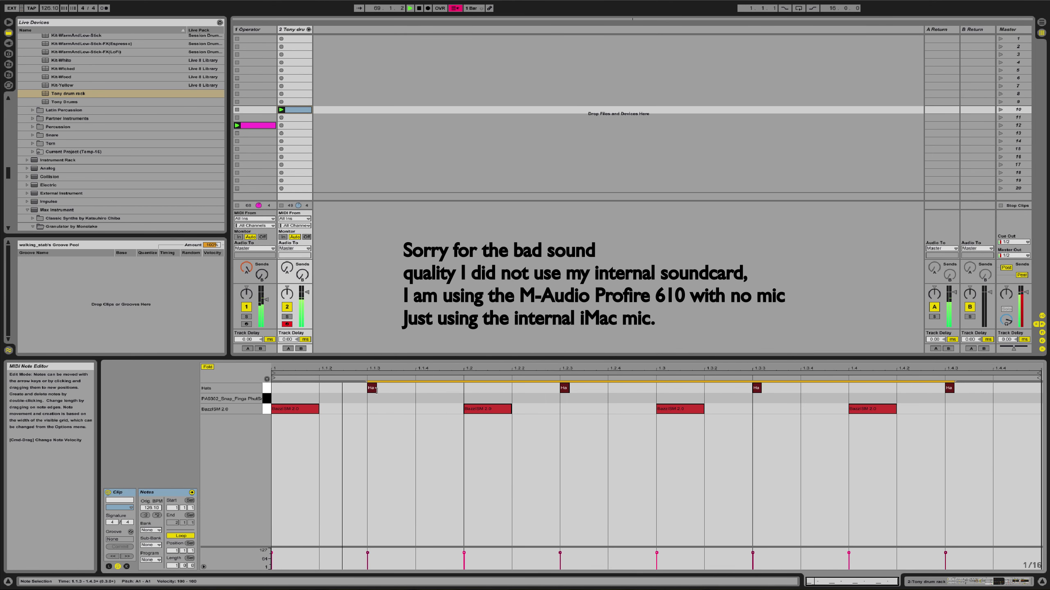
drag(375, 389, 371, 390)
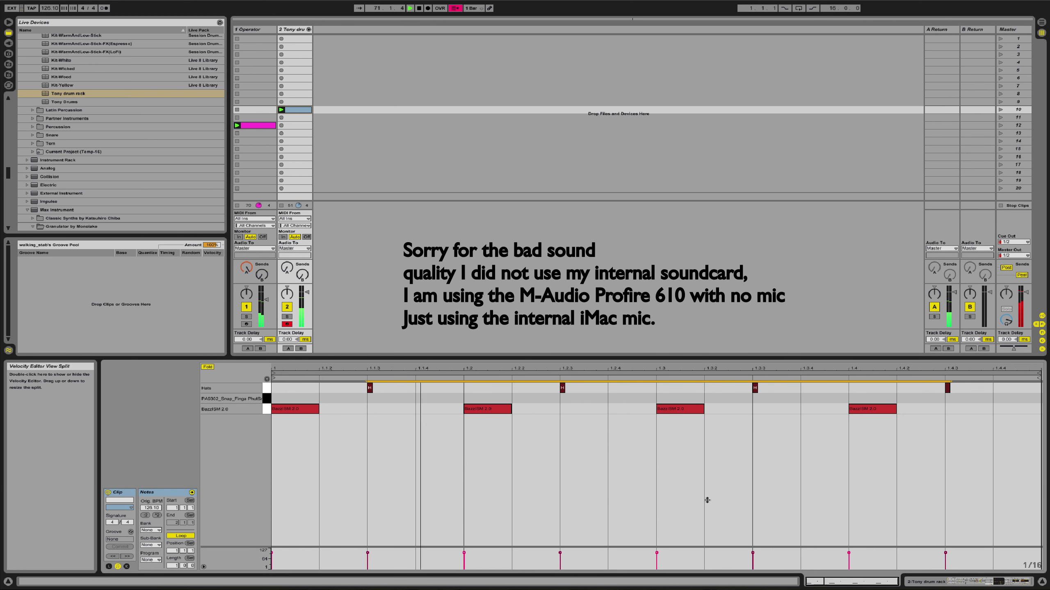
click(368, 553)
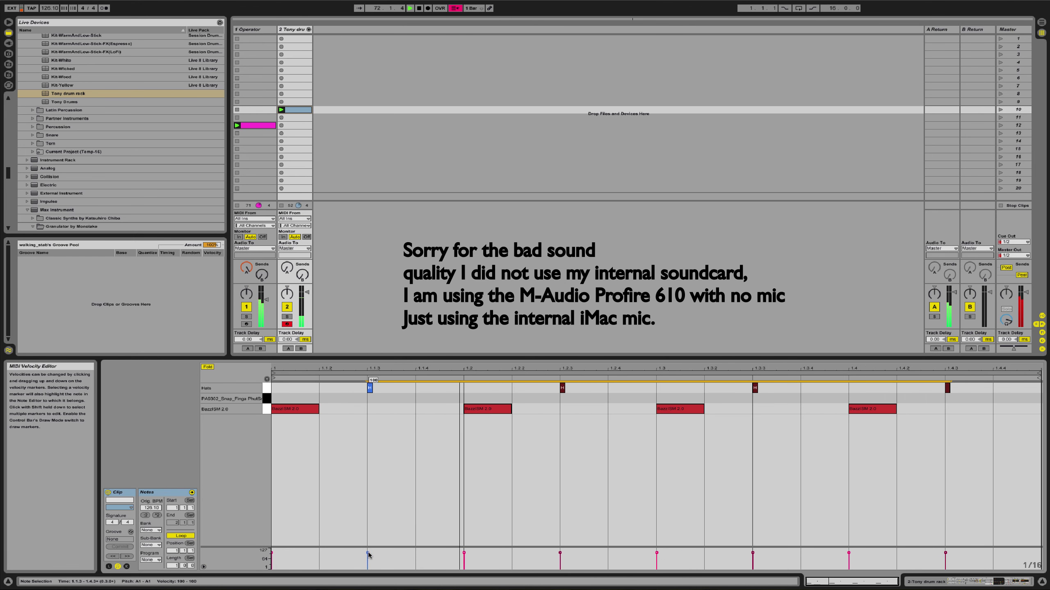
drag(368, 553, 368, 533)
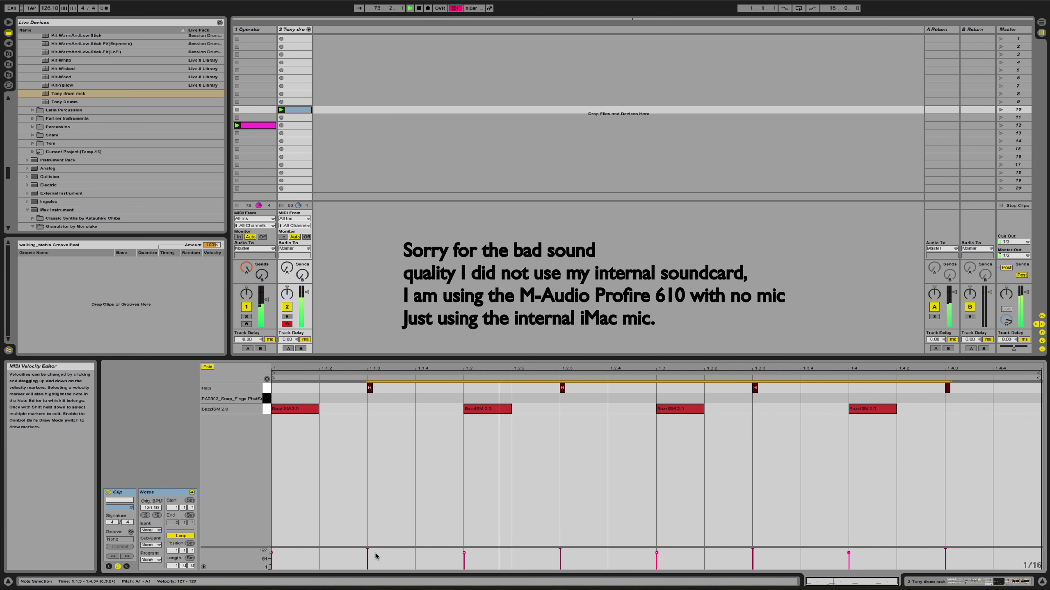
Set the pitch envelope amount of the Hats chain's Operator to 0.0 %
click(939, 582)
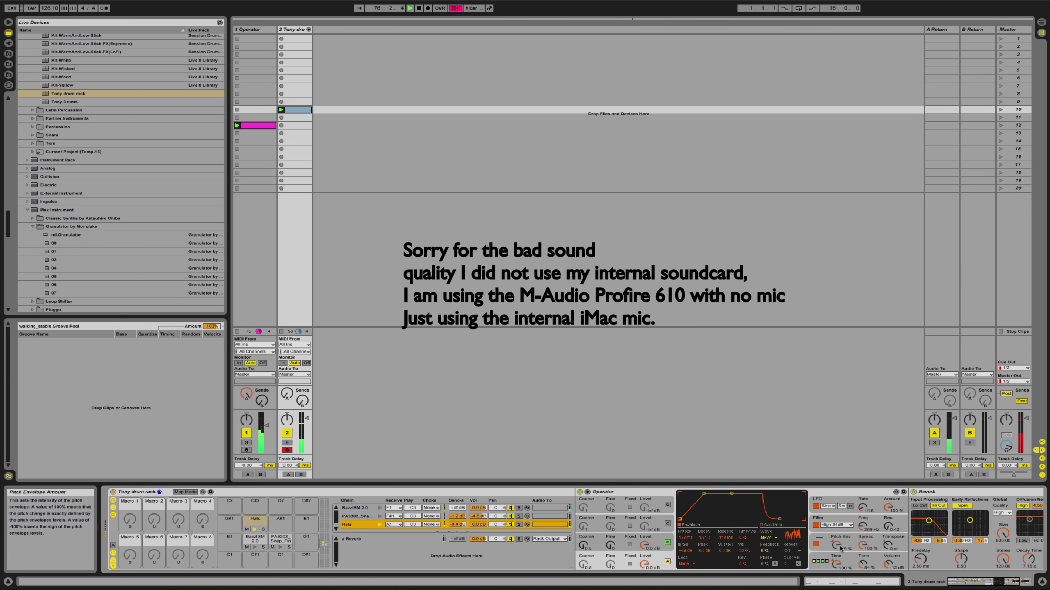
mouse_move(836, 547)
mouse_down()
mouse_move(837, 556)
mouse_move(832, 545)
mouse_up()
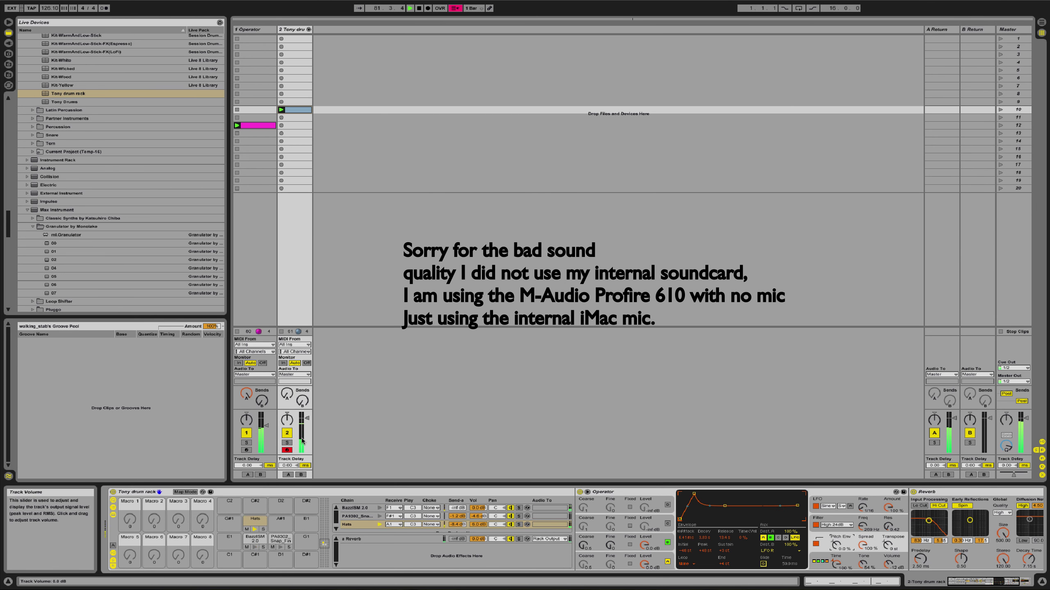
Adjust the Hats chain's volume in the drum rack and raise its send to the rack's Reverb return
click(255, 524)
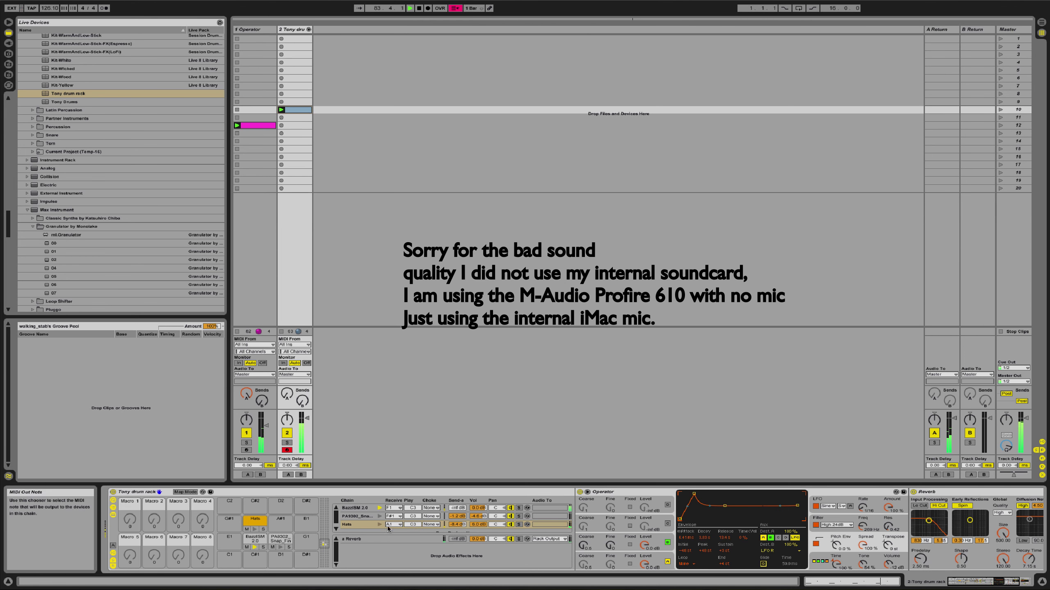
click(479, 529)
click(478, 525)
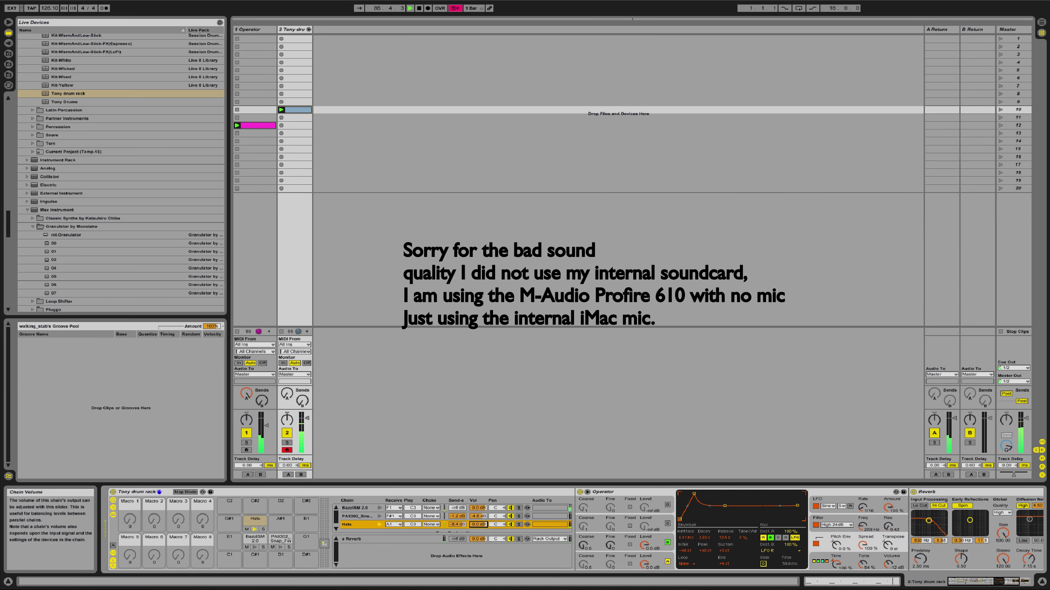
drag(478, 525, 478, 523)
click(372, 414)
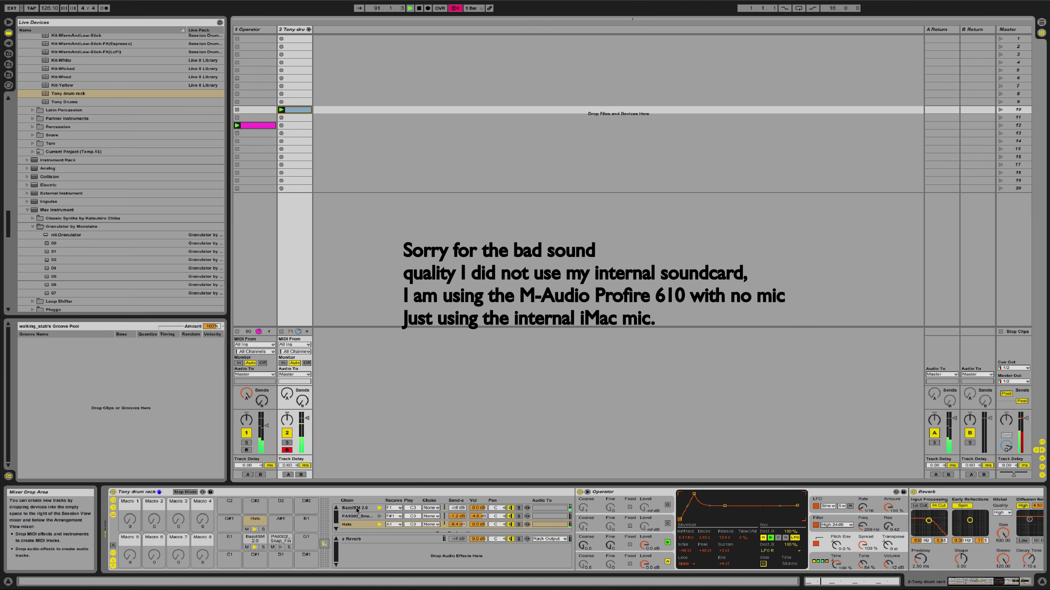
click(452, 527)
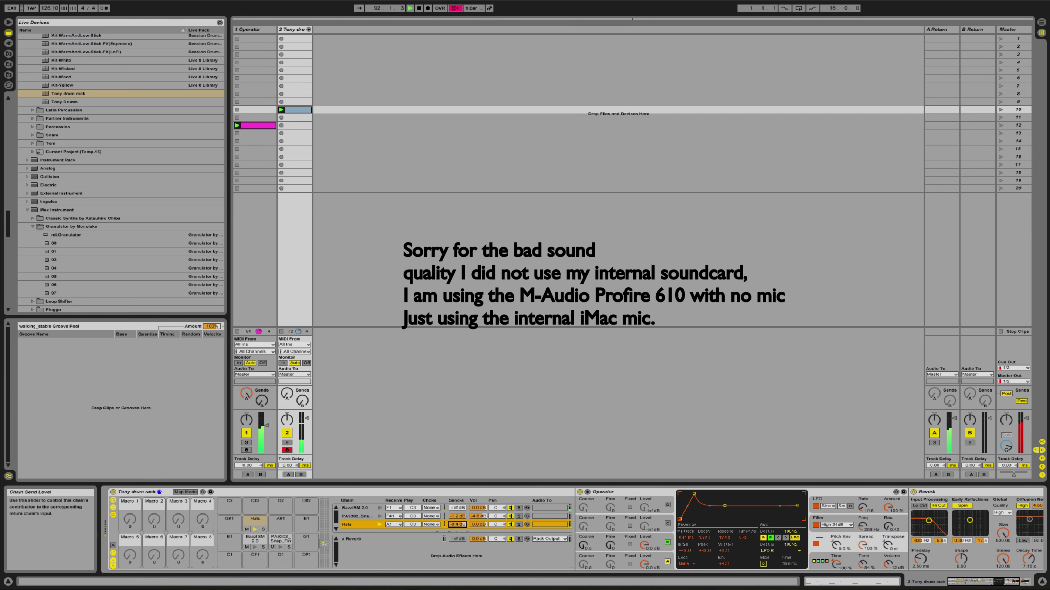
drag(457, 524, 457, 517)
Raise the overall volume of the Hats chain's Operator
scroll(672, 551, right, 5)
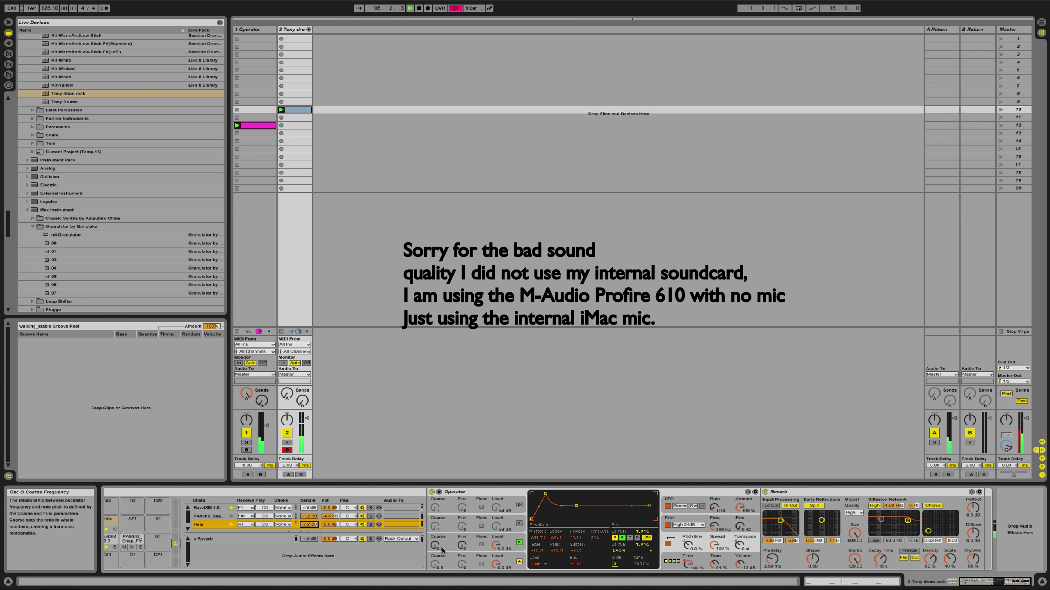
click(686, 521)
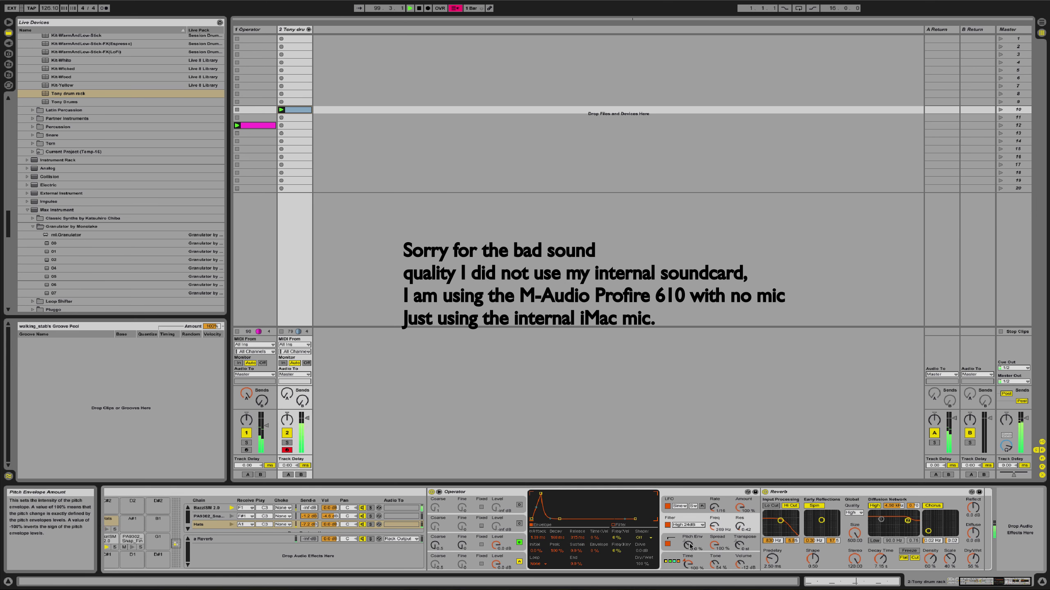
click(740, 563)
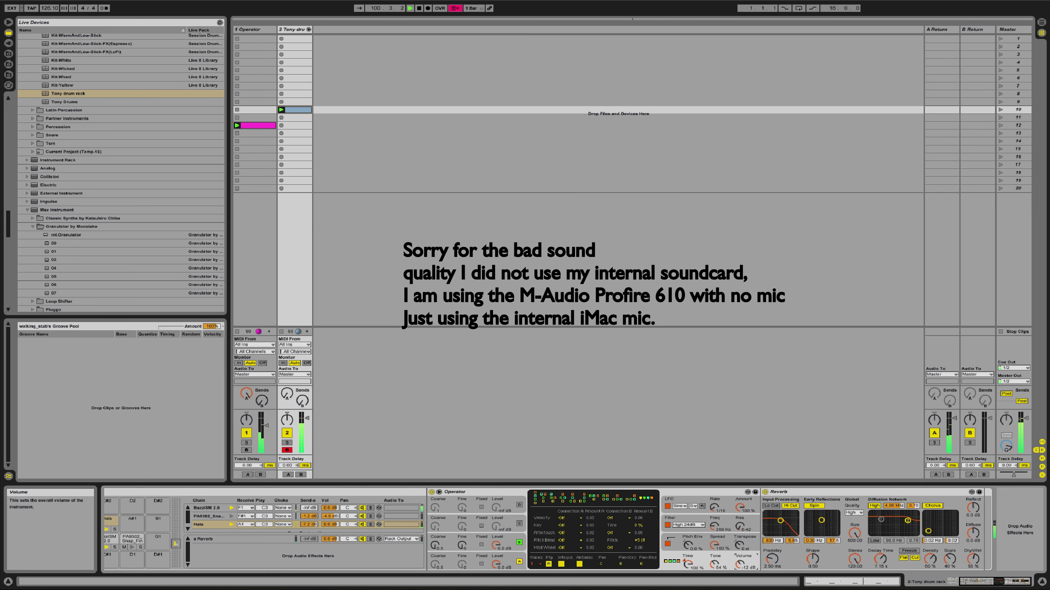
drag(740, 563, 740, 548)
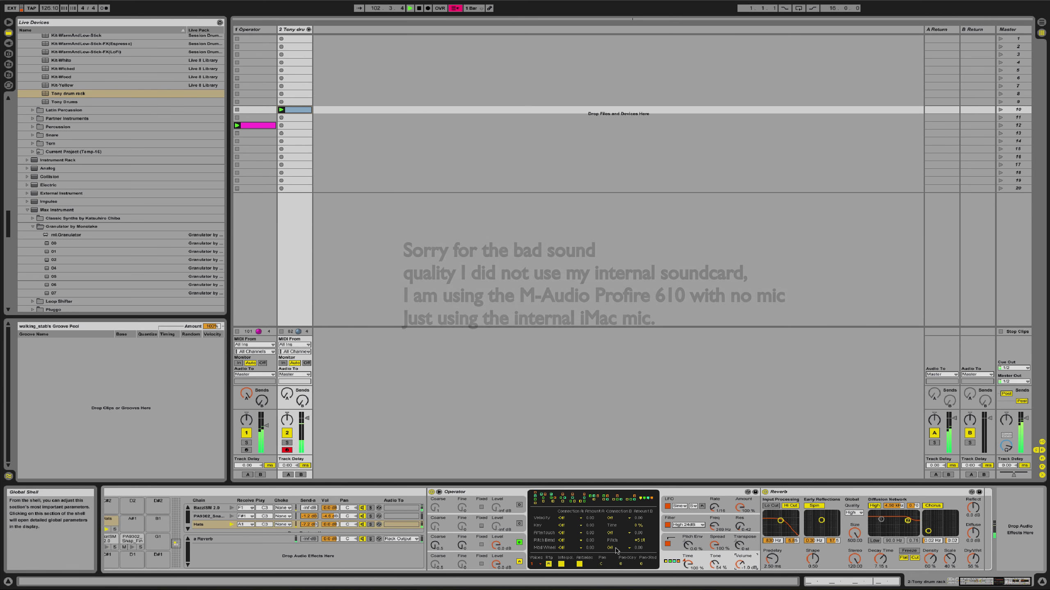
Lower the Hats chain's Reverb send and turn up the drum track's Send A
drag(309, 525, 309, 527)
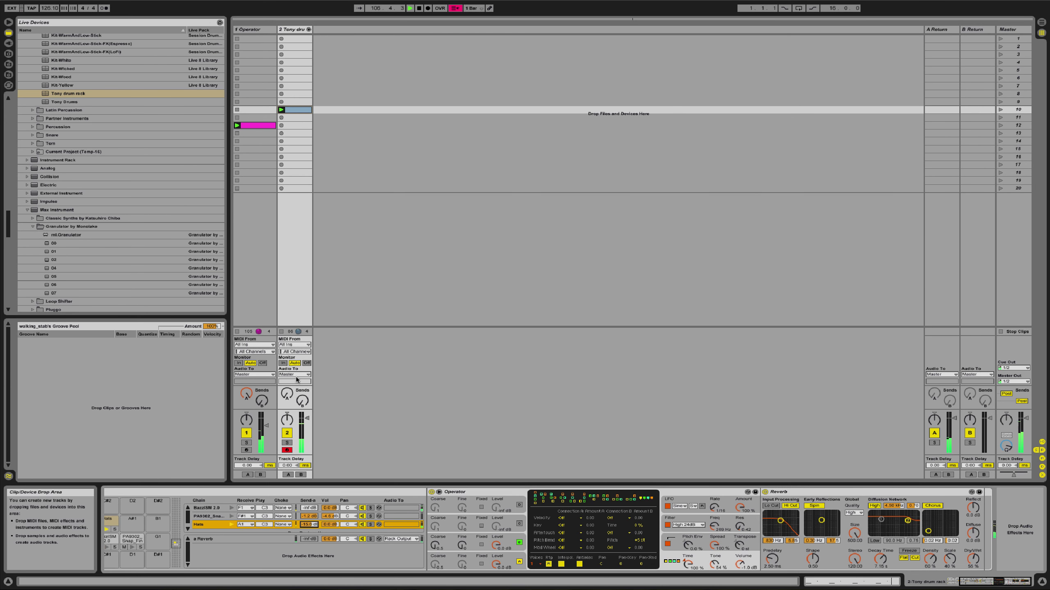
drag(286, 394, 286, 391)
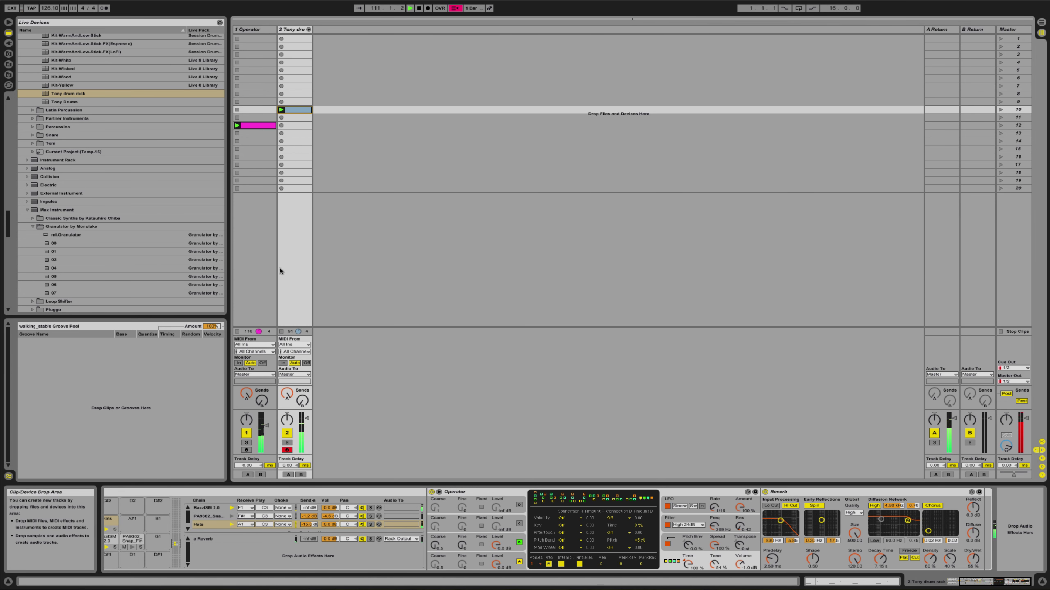
Return to the chord track's device chain and lower Auto Filter's cutoff frequency and resonance
click(268, 199)
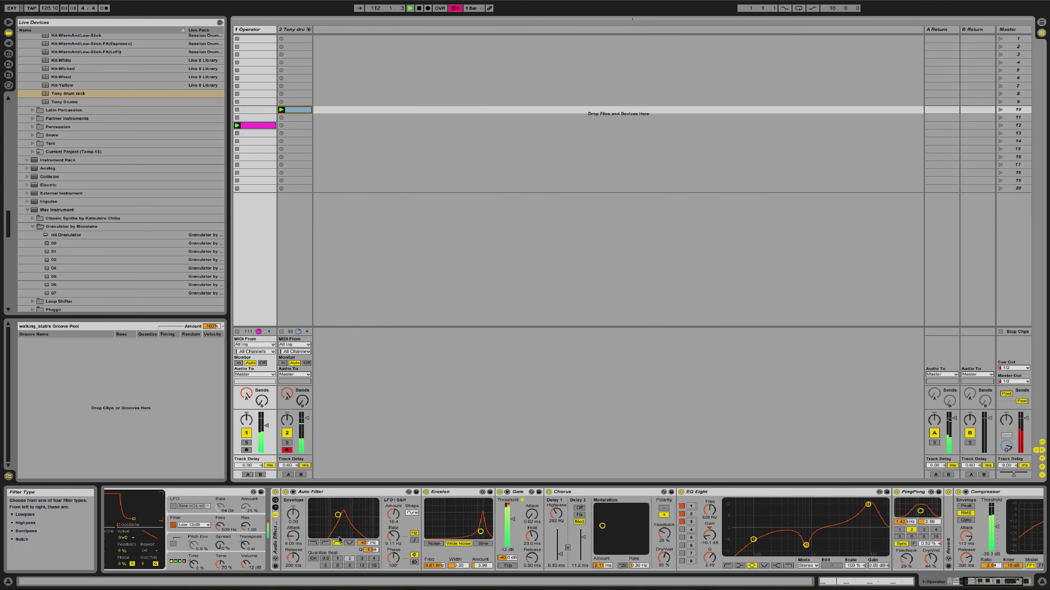
mouse_move(338, 519)
mouse_down()
mouse_move(339, 531)
mouse_move(355, 529)
mouse_move(336, 525)
mouse_up()
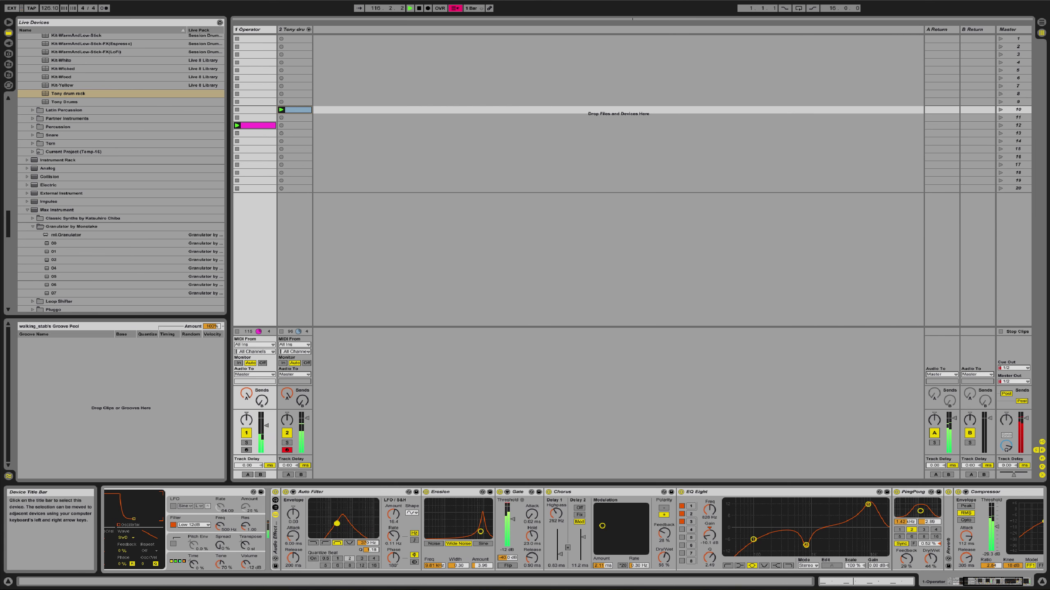